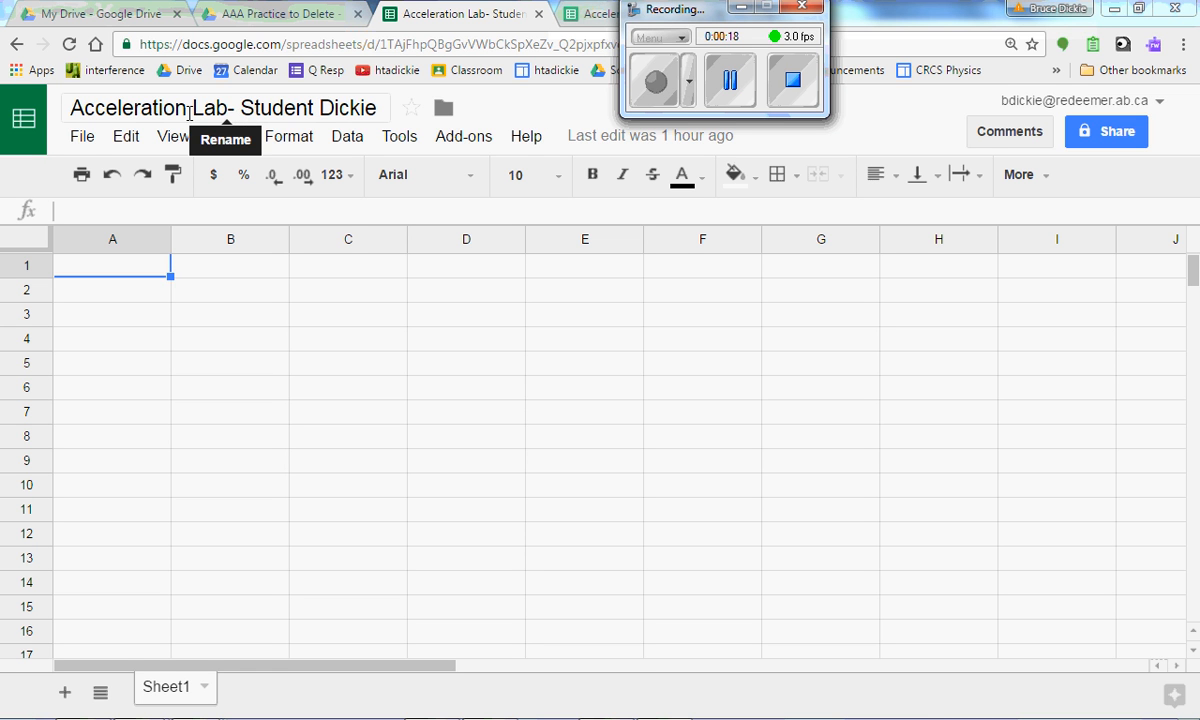
# Import Acceleration_Lab_Data.csv from the recent Drive files, appending its rows to the current sheet.
pyautogui.click(82, 137)
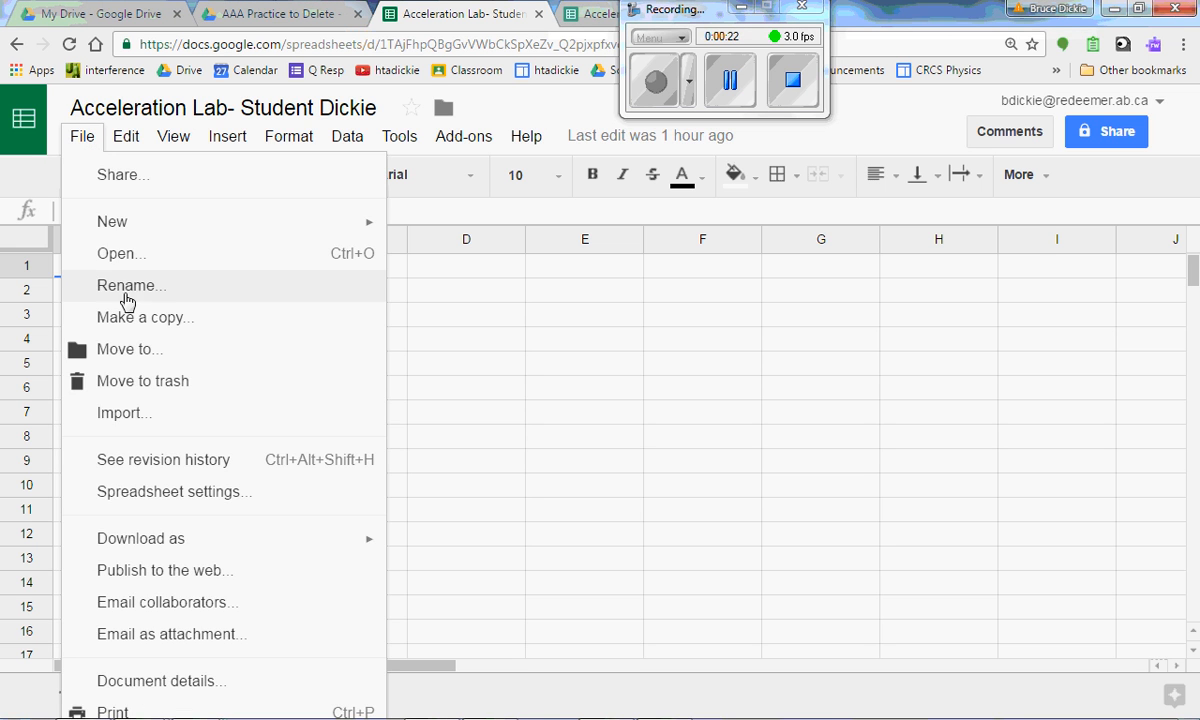
pyautogui.click(123, 413)
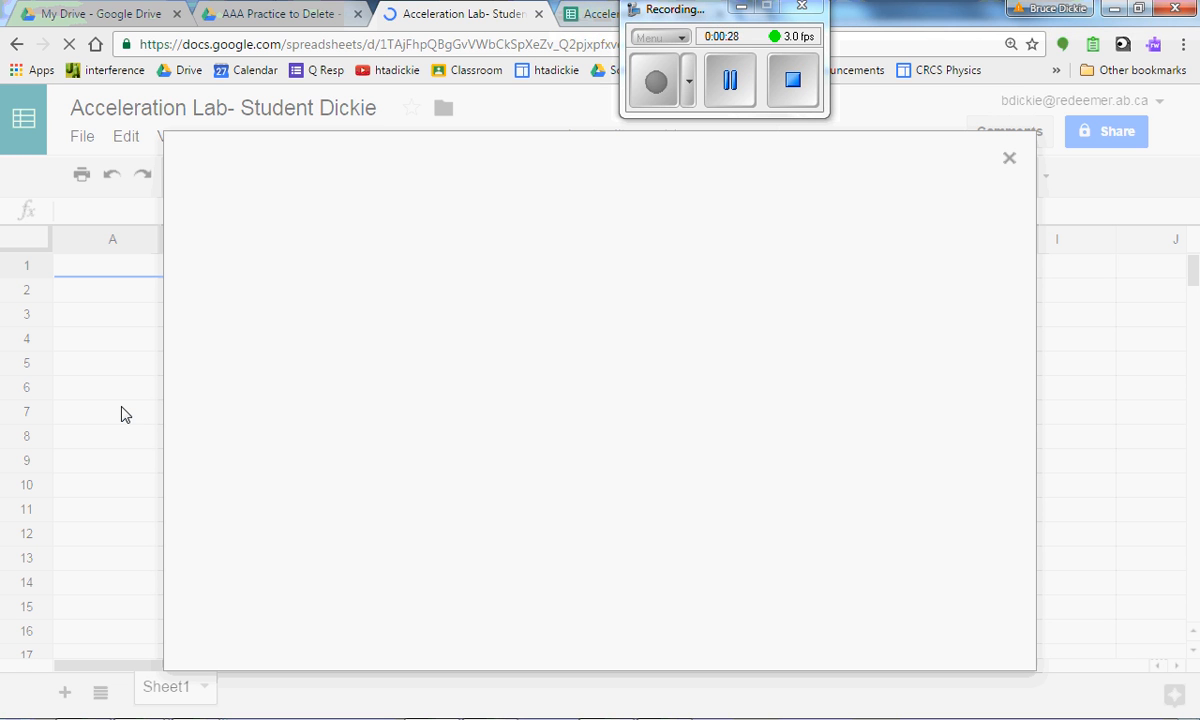
pyautogui.click(745, 92)
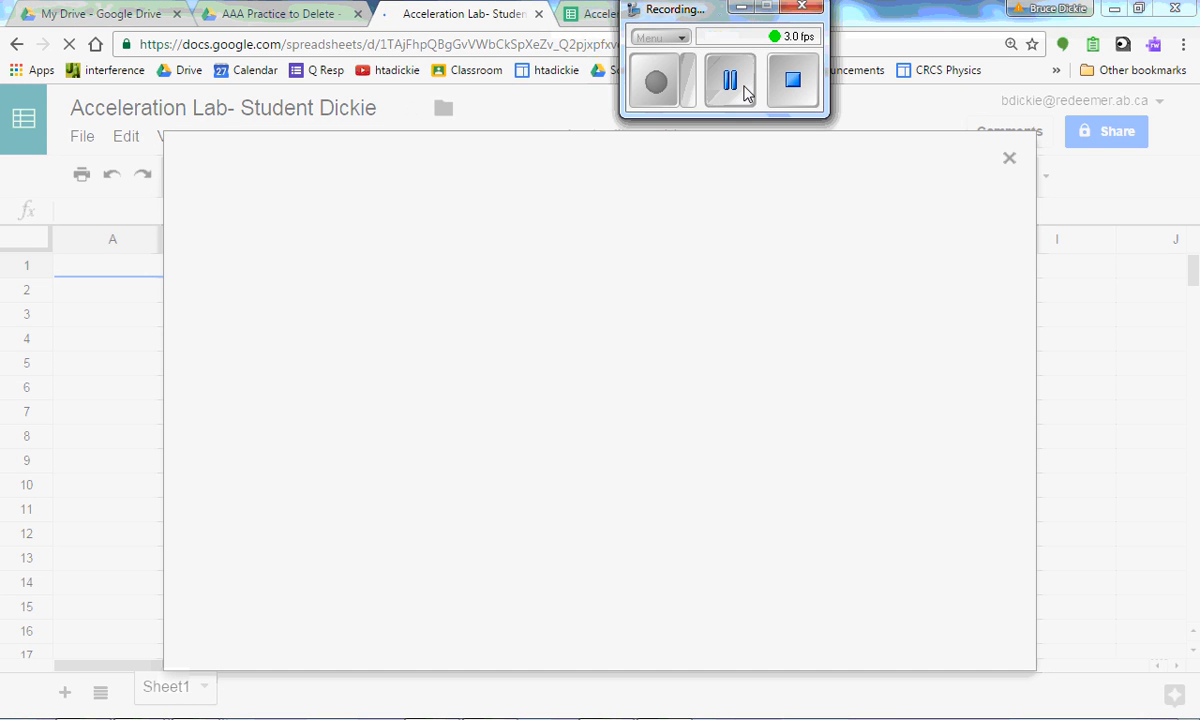
pyautogui.click(500, 221)
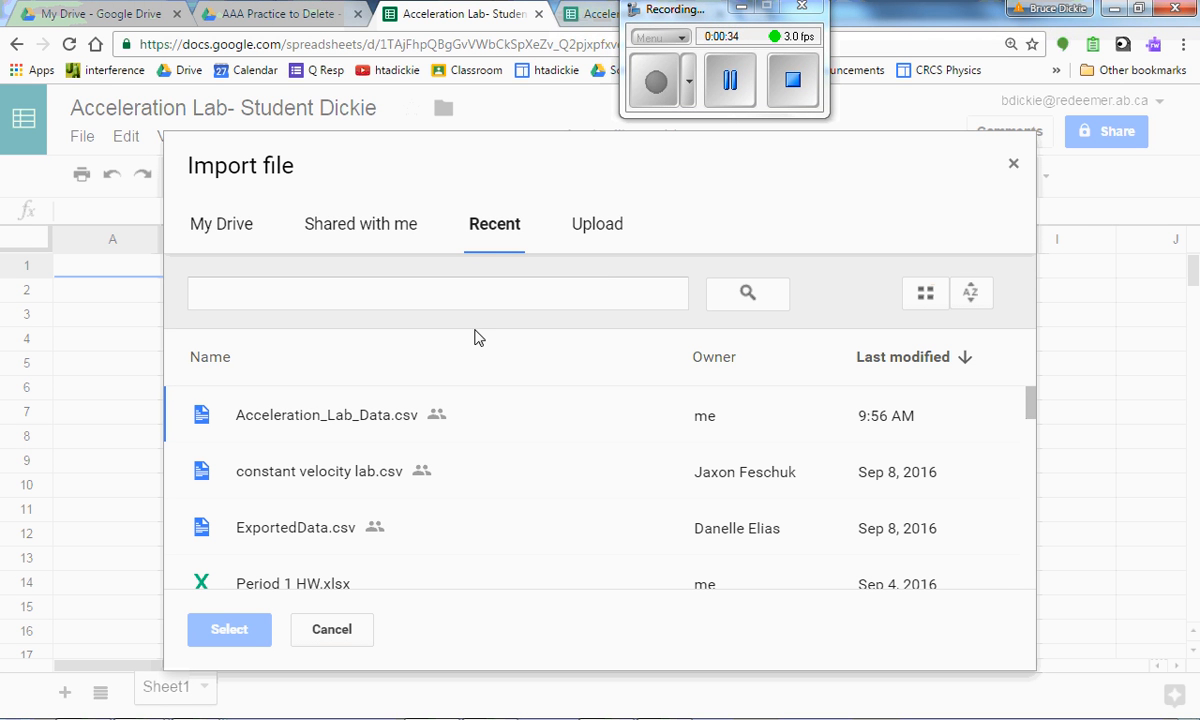
pyautogui.click(345, 420)
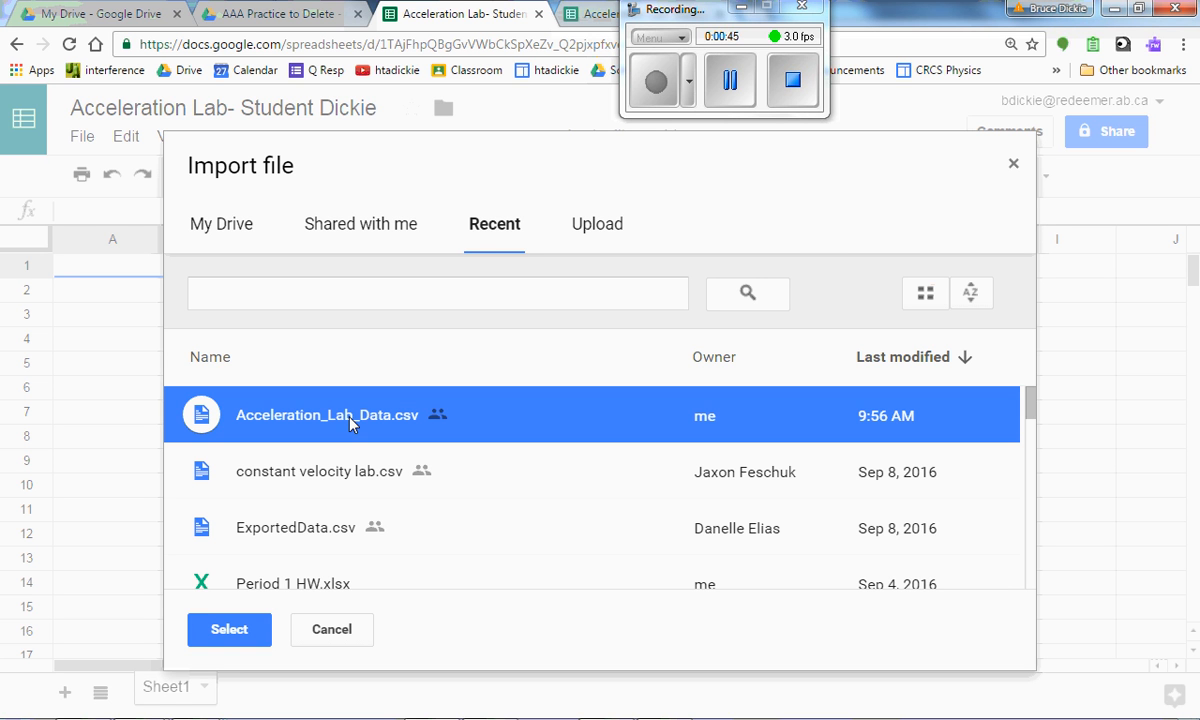
pyautogui.click(213, 630)
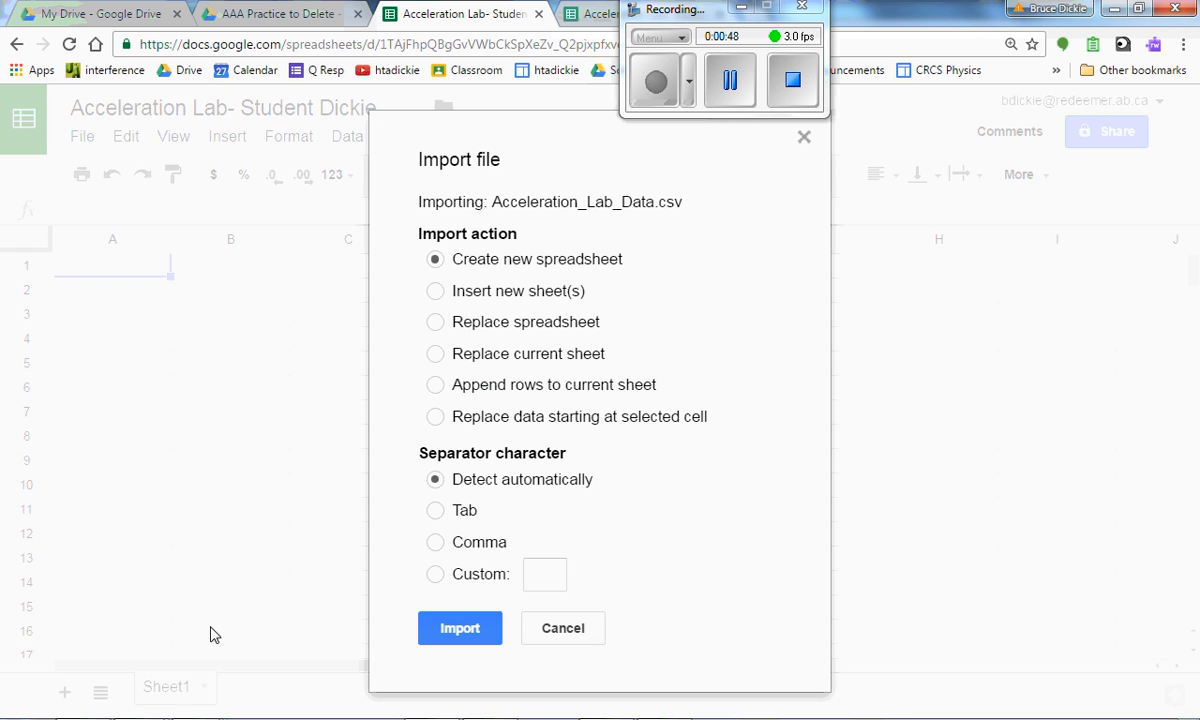
pyautogui.click(445, 386)
pyautogui.click(470, 630)
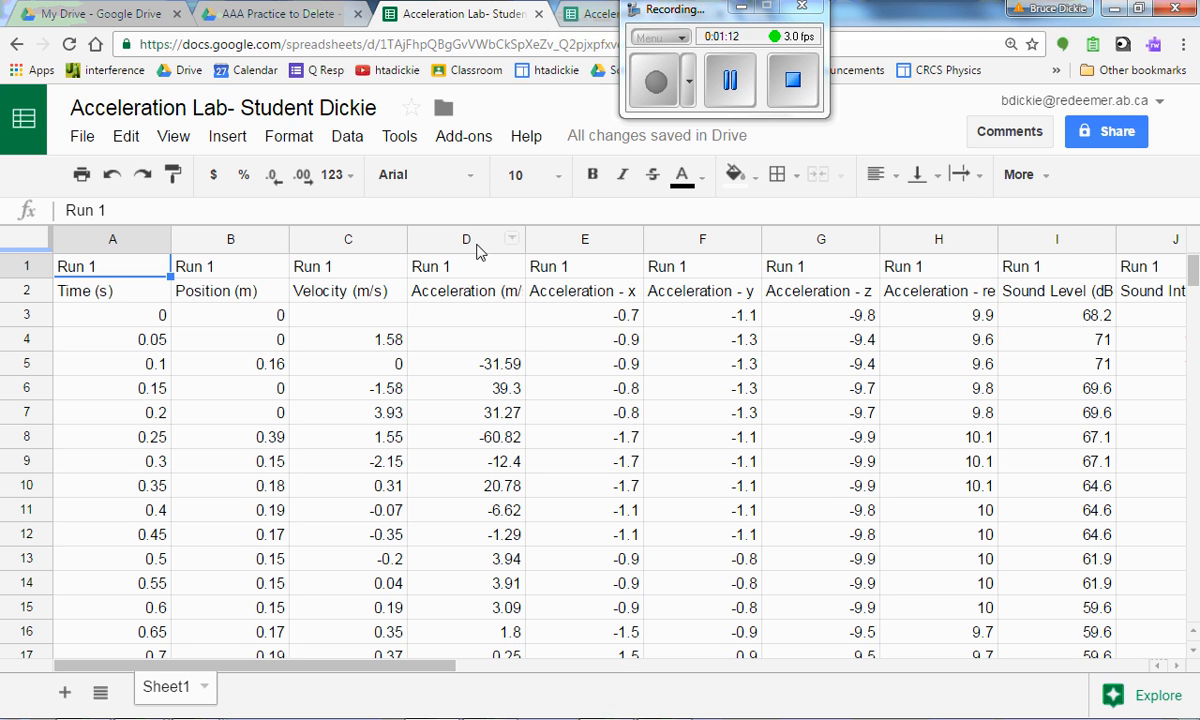
# Clear the contents of columns D through L, keeping only the time, position and velocity data.
pyautogui.moveTo(448, 238); pyautogui.dragTo(940, 242)
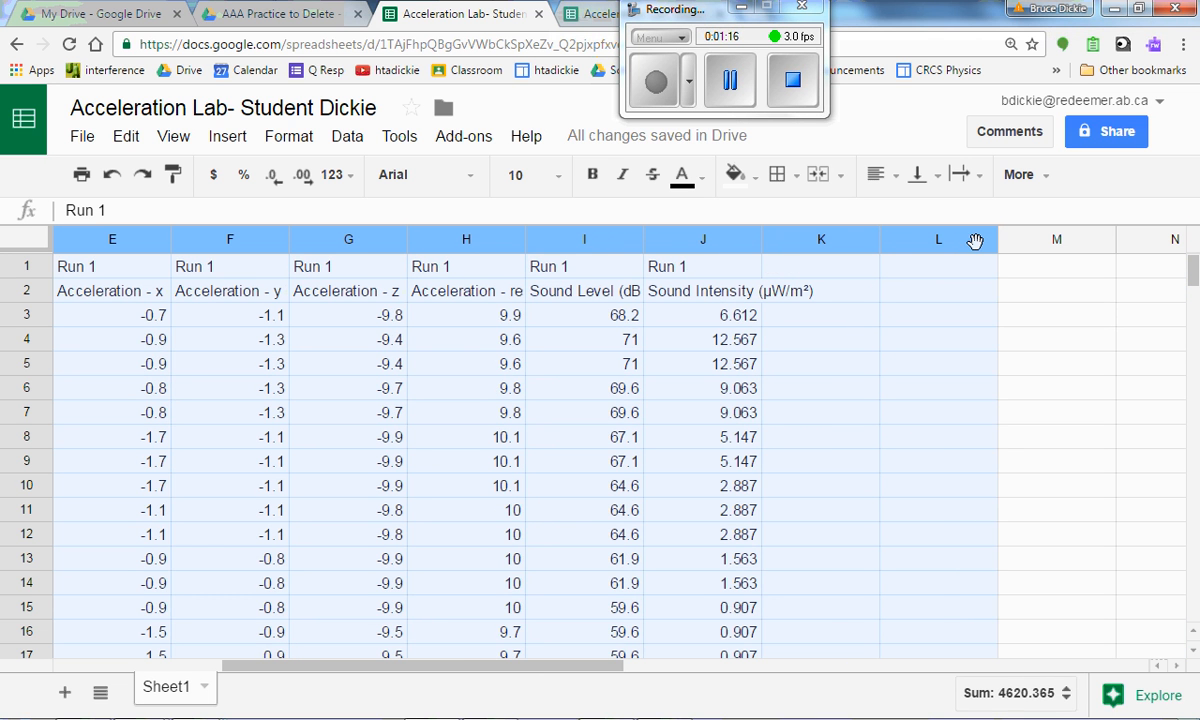
pyautogui.press('Delete')
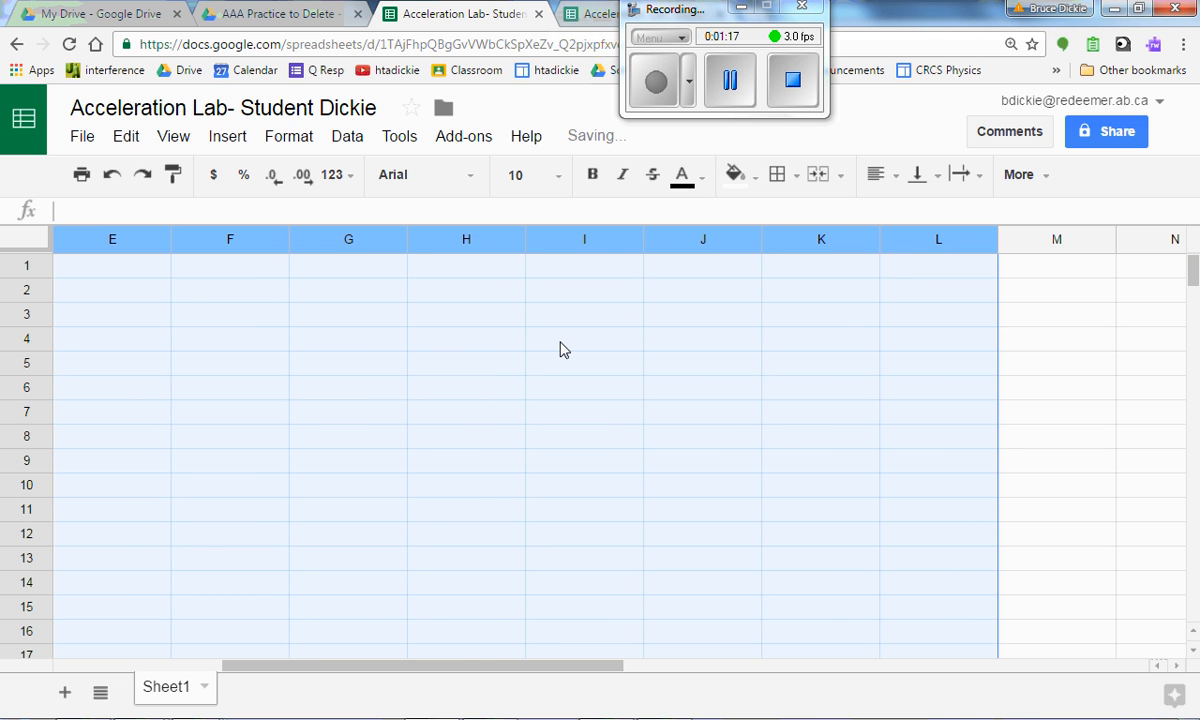
pyautogui.hotkey('ctrl', 'Home')
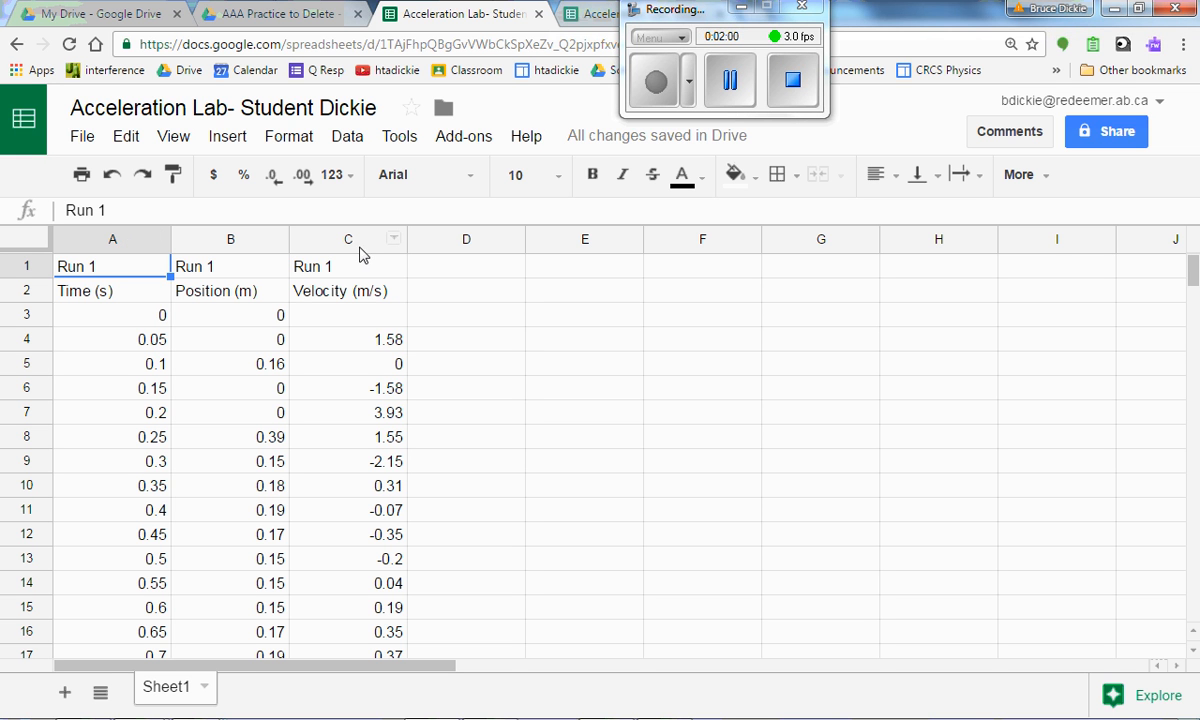
# Copy the whole Time (s) column A into column E, starting at E1.
pyautogui.click(102, 236)
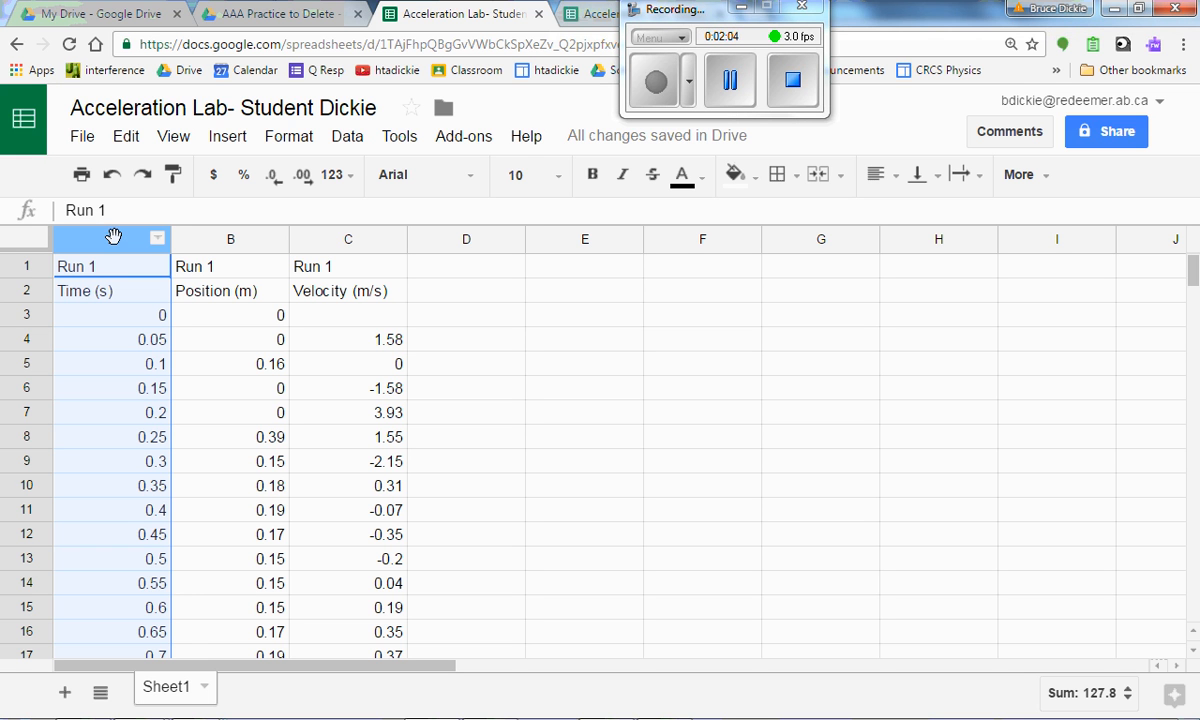
pyautogui.click(111, 238)
pyautogui.hotkey('ctrl', 'c')
pyautogui.click(598, 275)
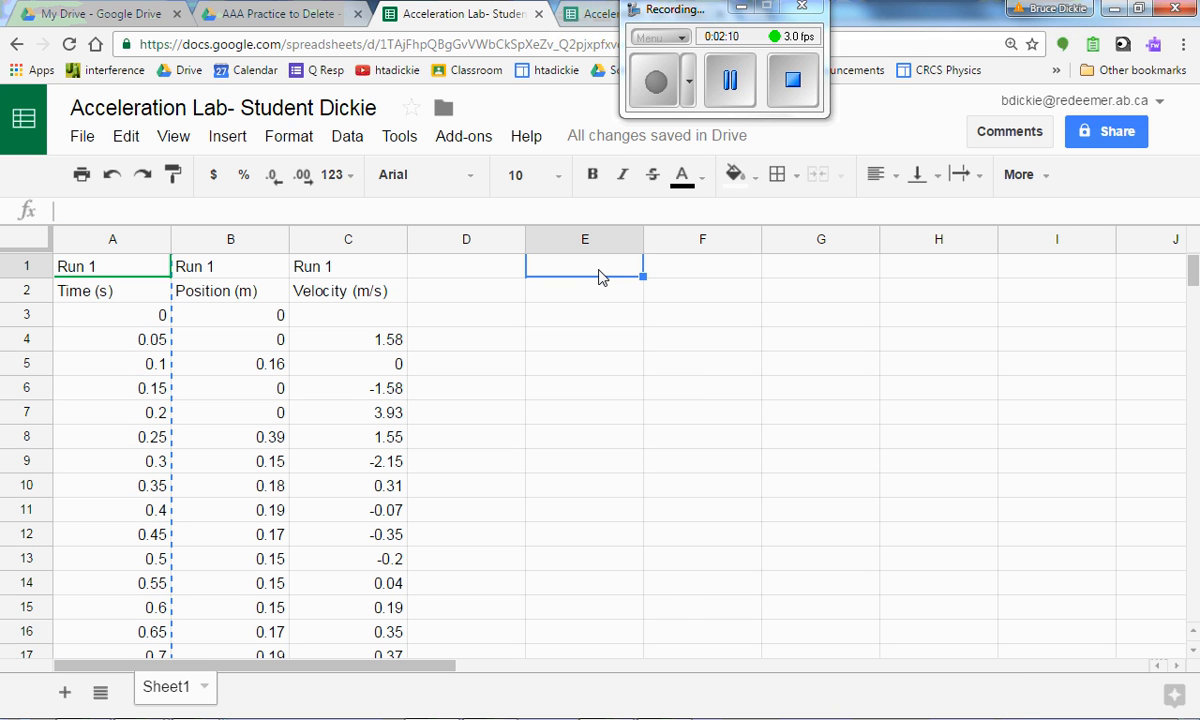
pyautogui.hotkey('ctrl', 'v')
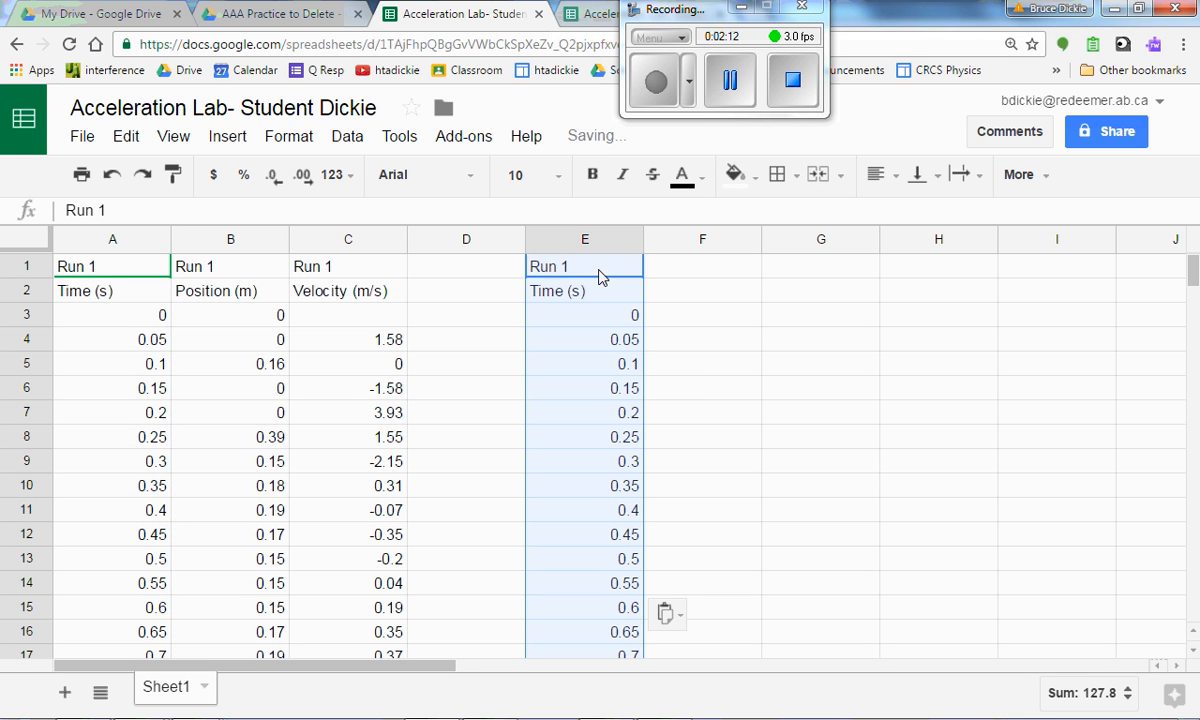
# Copy the whole Velocity (m/s) column C into column F beside the copied times.
pyautogui.click(320, 236)
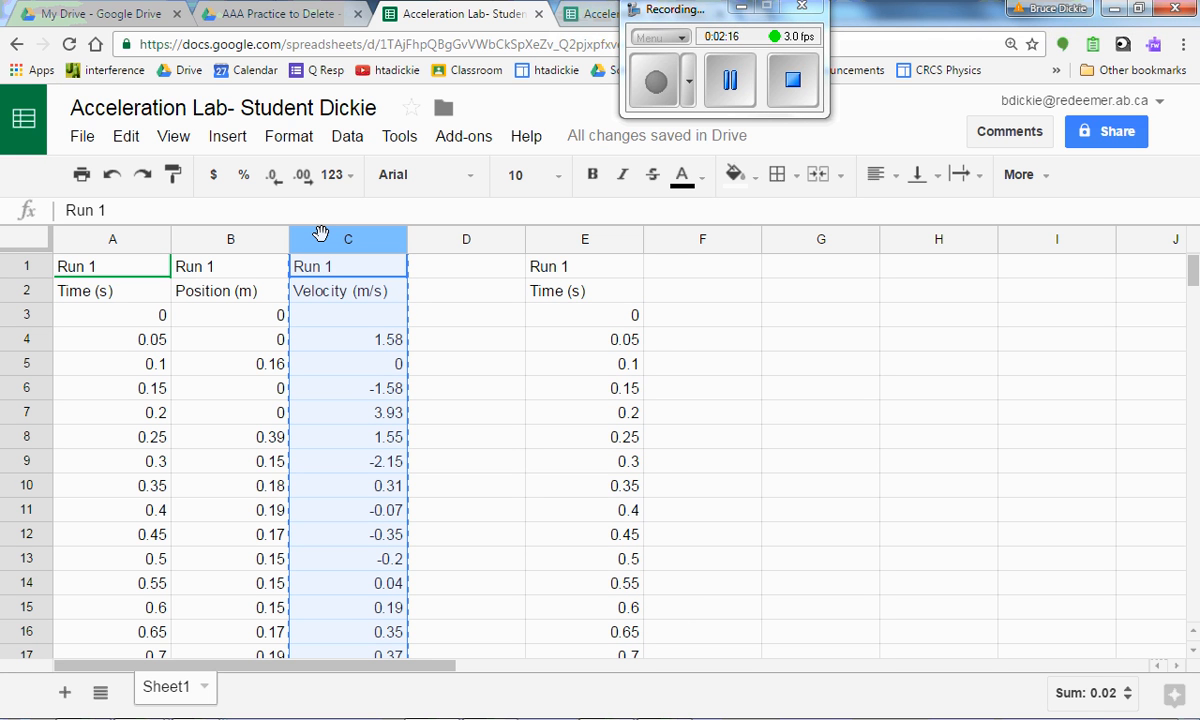
pyautogui.click(686, 270)
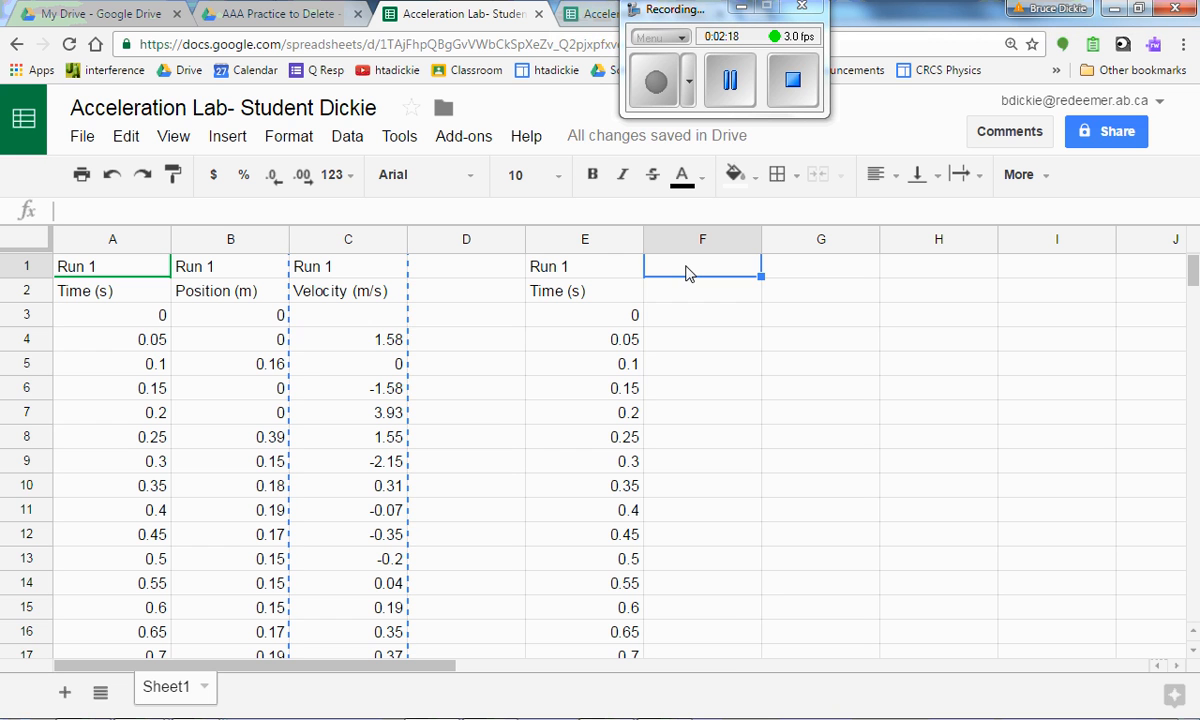
pyautogui.hotkey('ctrl', 'v')
pyautogui.click(565, 352)
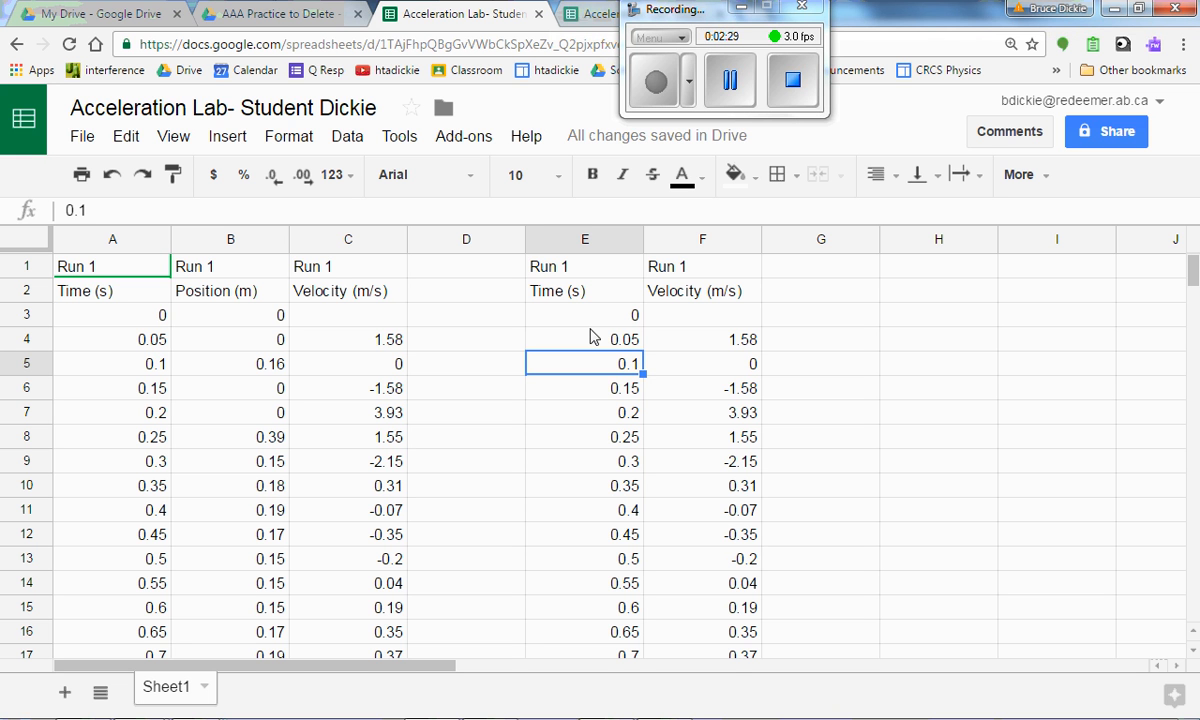
# Insert a scatter chart of velocity against time from the range E3:F74.
pyautogui.moveTo(595, 318); pyautogui.dragTo(755, 541)
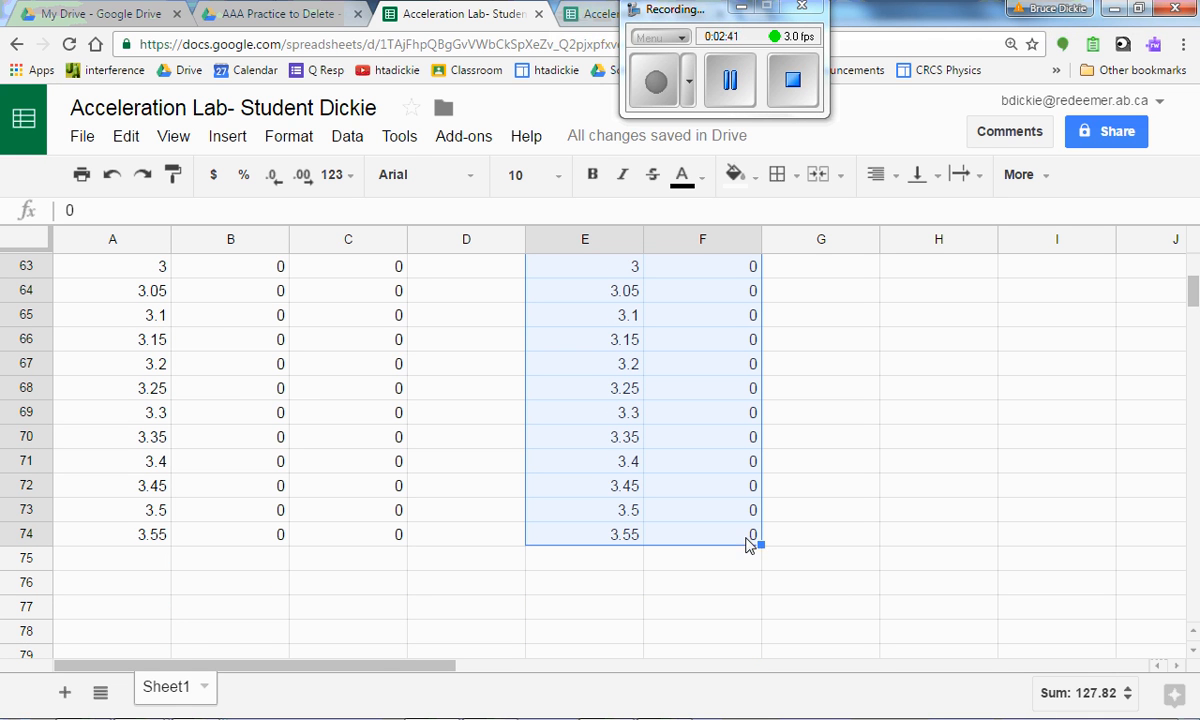
pyautogui.click(224, 136)
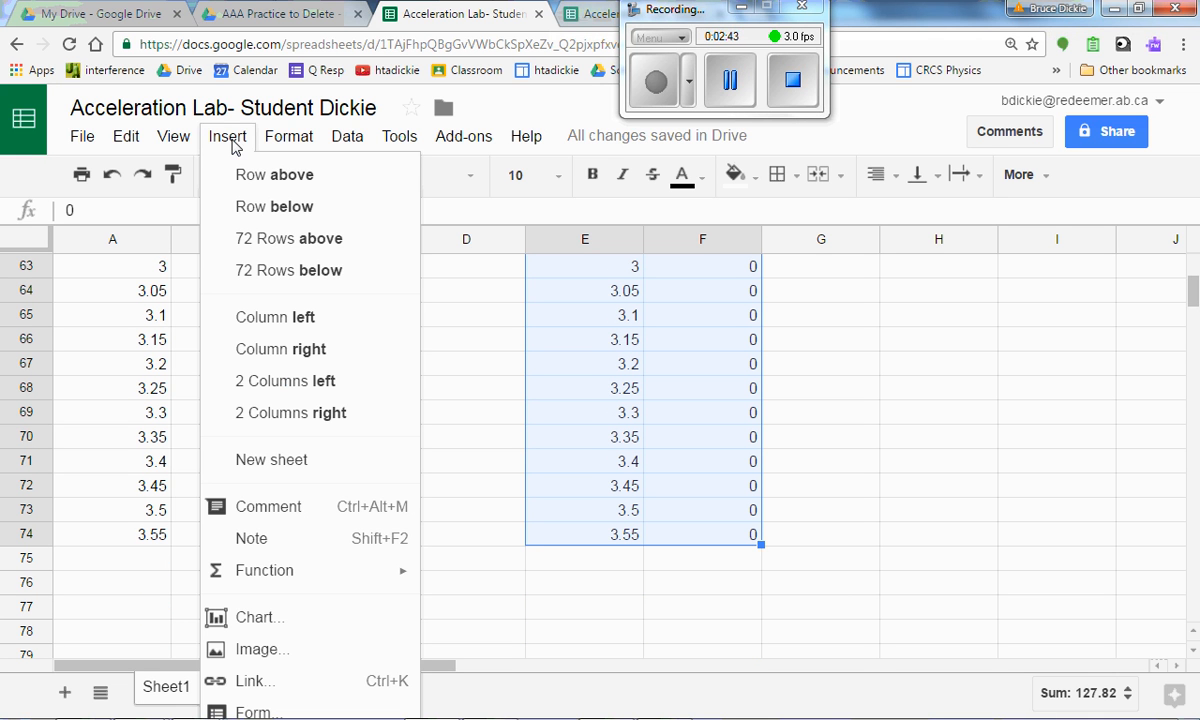
pyautogui.click(228, 622)
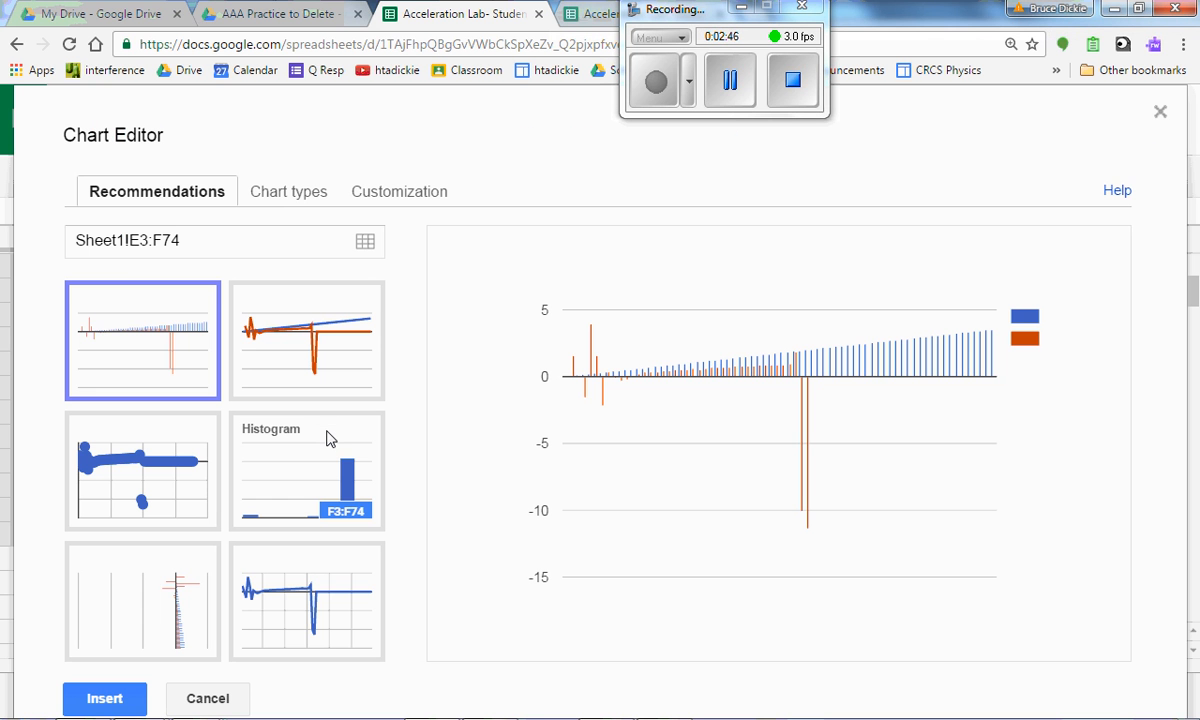
pyautogui.click(300, 197)
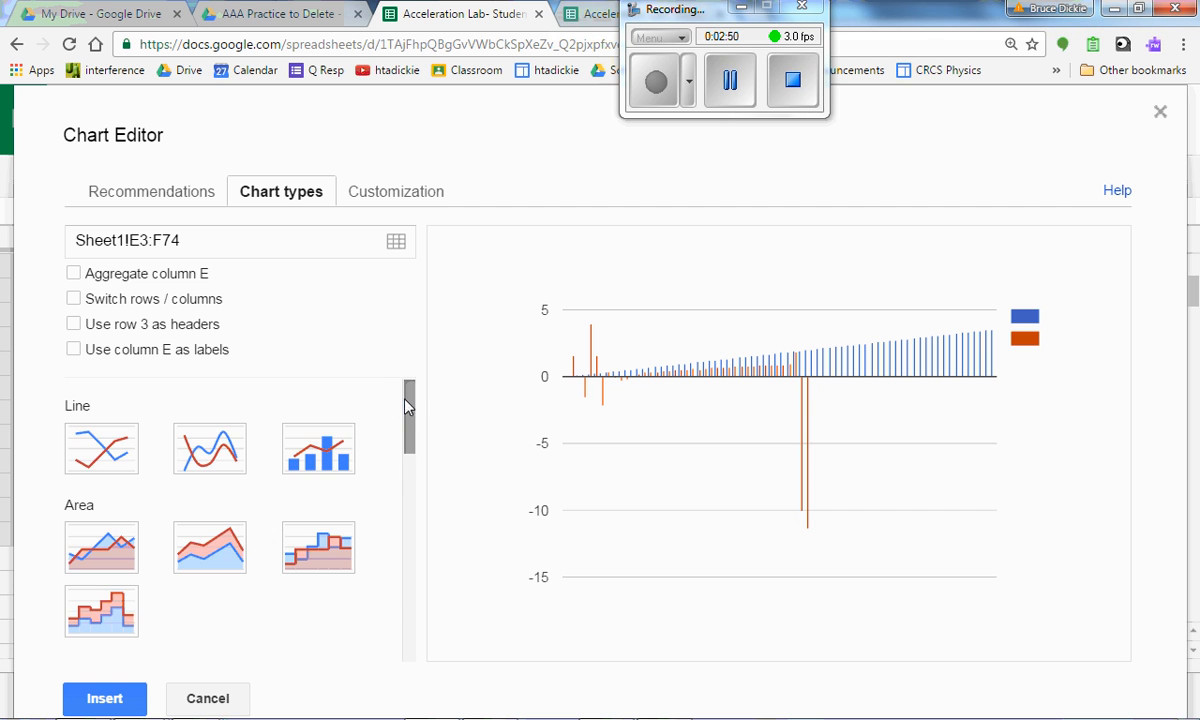
pyautogui.moveTo(408, 417); pyautogui.dragTo(409, 512)
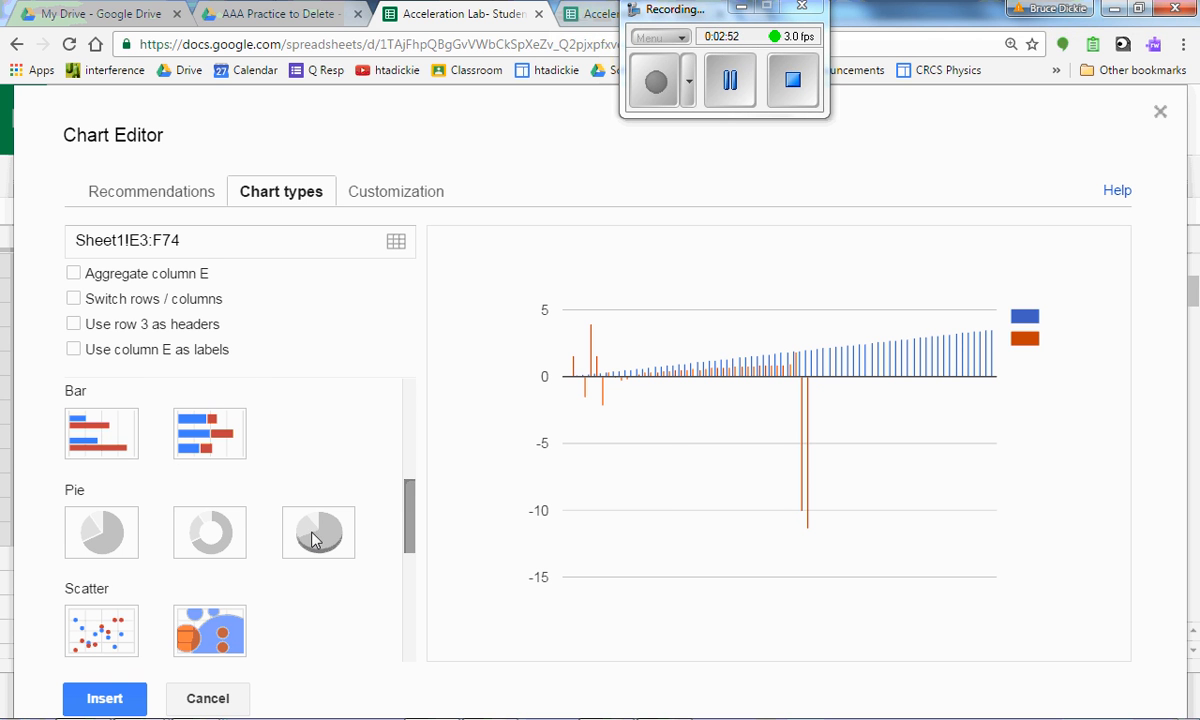
pyautogui.click(113, 633)
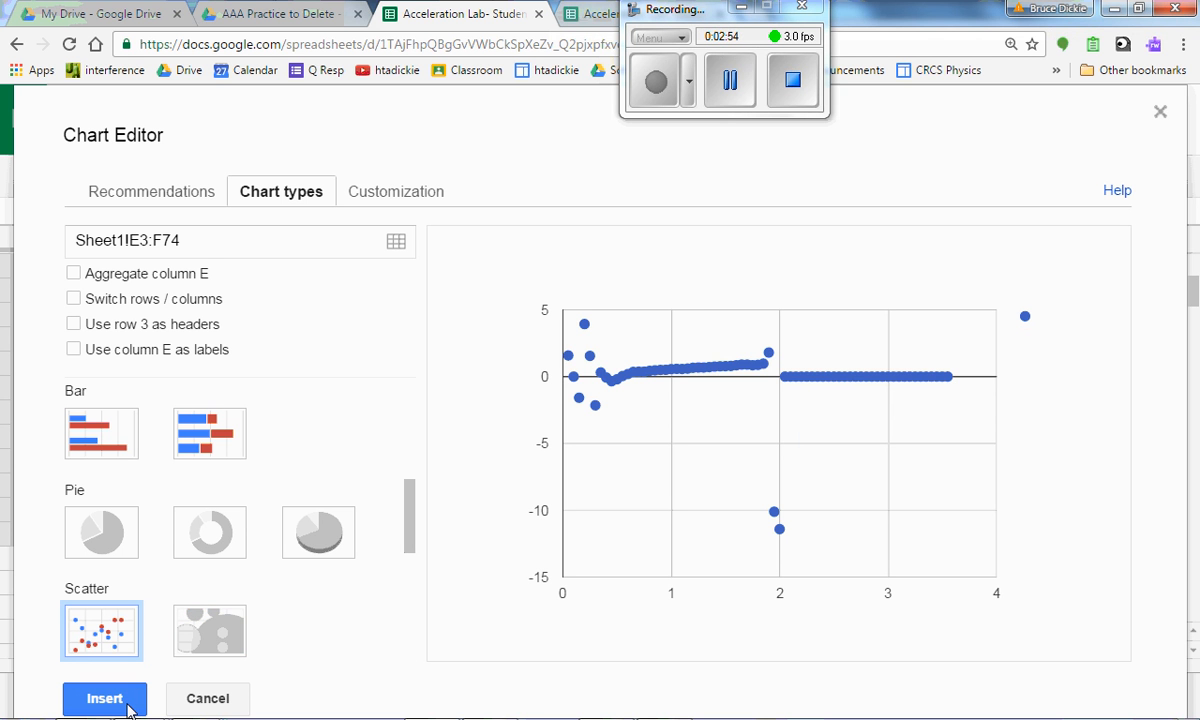
pyautogui.click(105, 698)
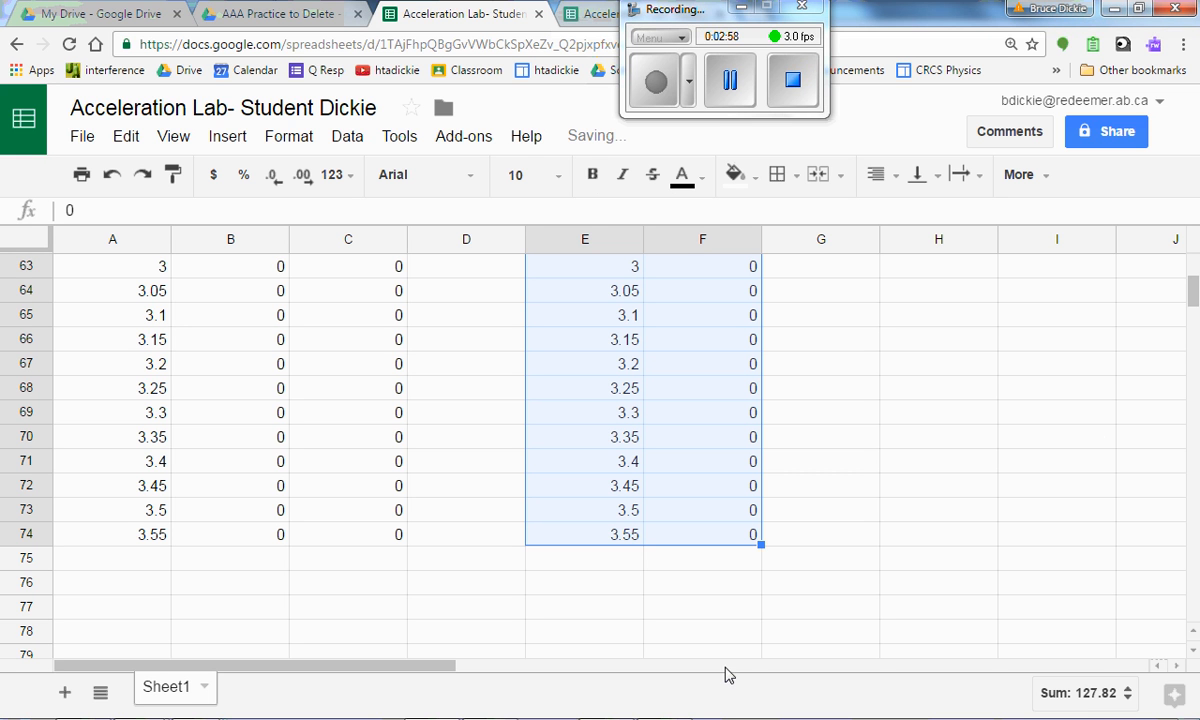
# Move the scatter chart near the start of the sheet, just below row 6 and clear of columns A to C.
pyautogui.scroll(15, 1120, 310)
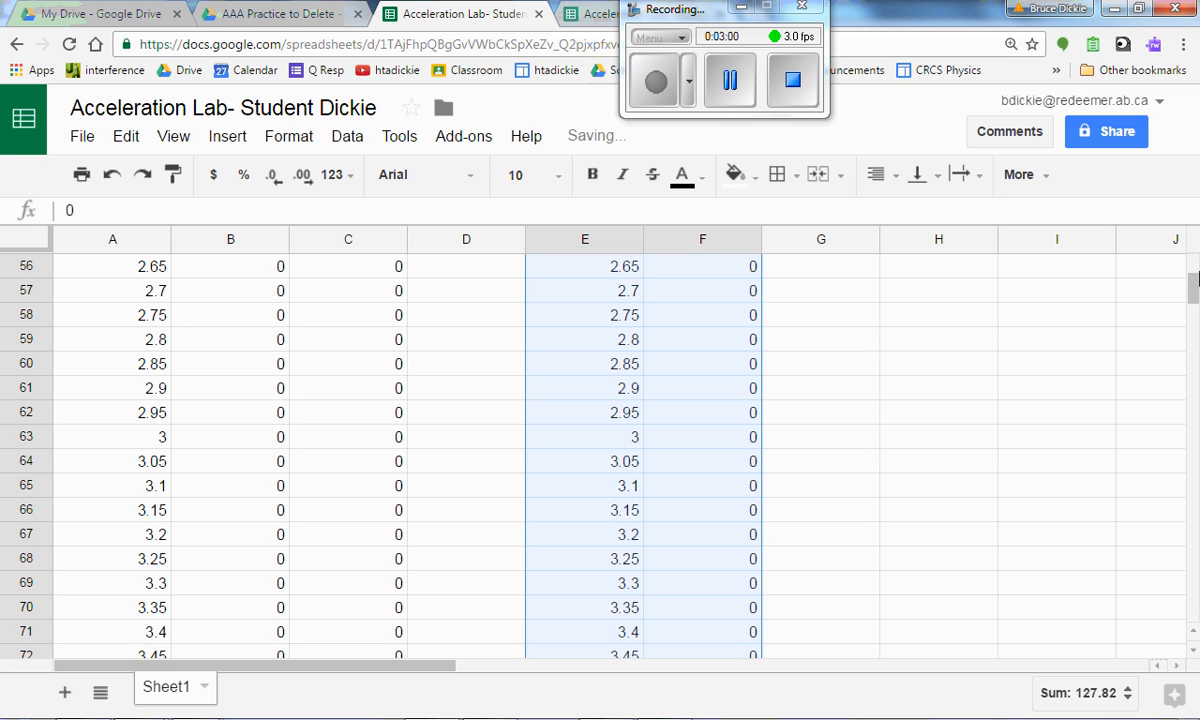
pyautogui.moveTo(948, 335); pyautogui.dragTo(795, 283)
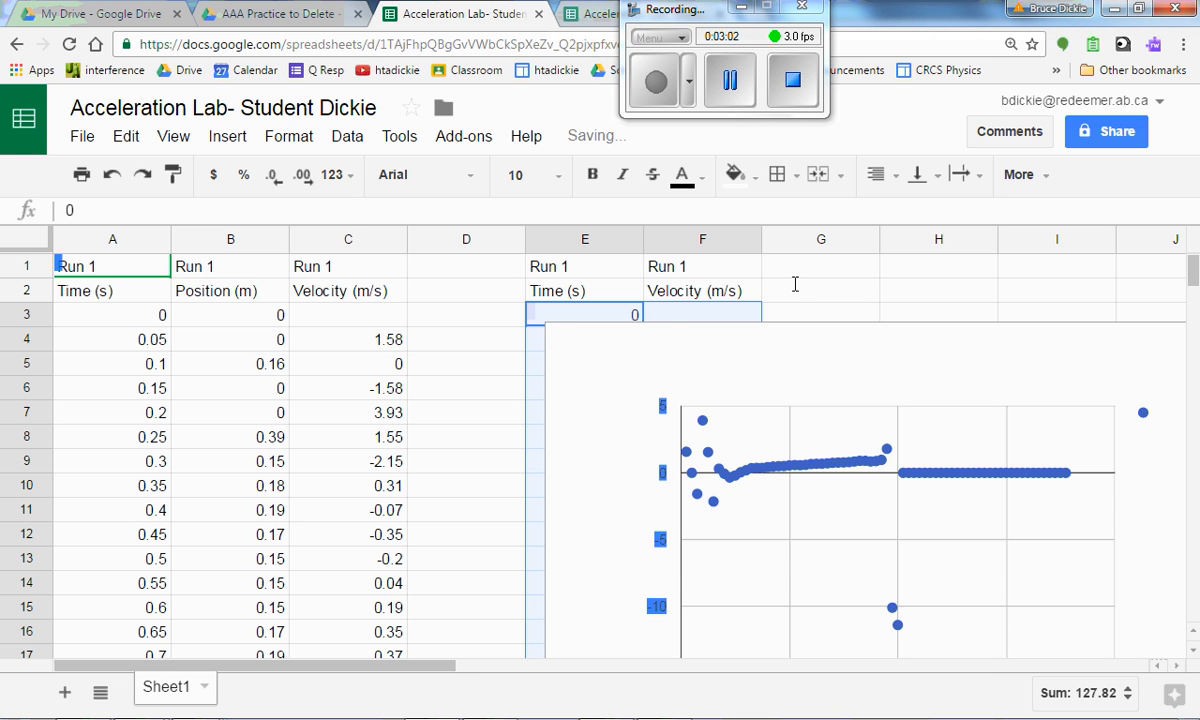
pyautogui.moveTo(684, 352); pyautogui.dragTo(447, 290)
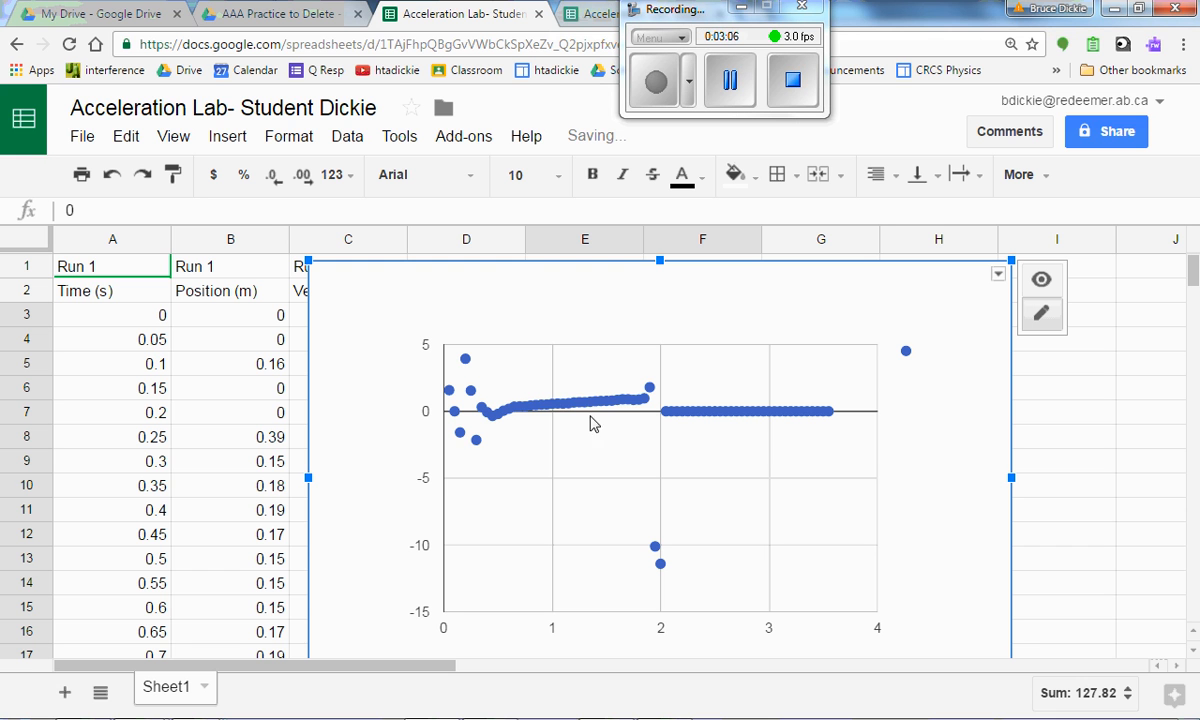
pyautogui.click(515, 421)
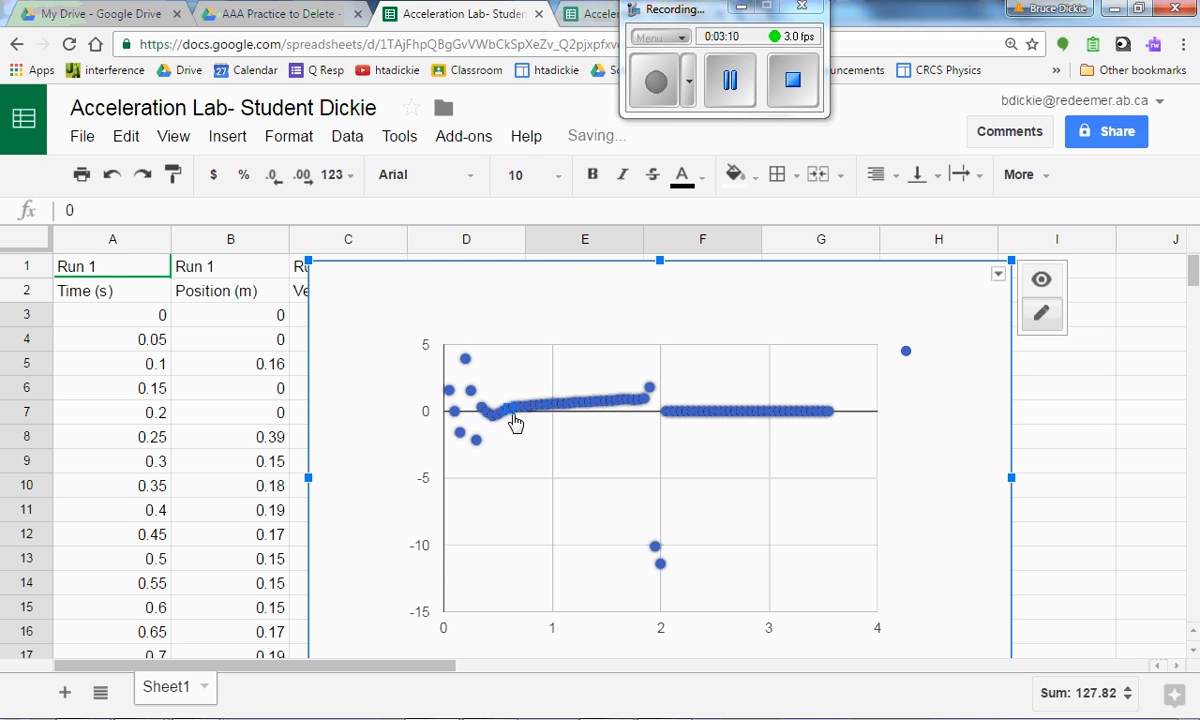
pyautogui.moveTo(587, 303); pyautogui.dragTo(788, 431)
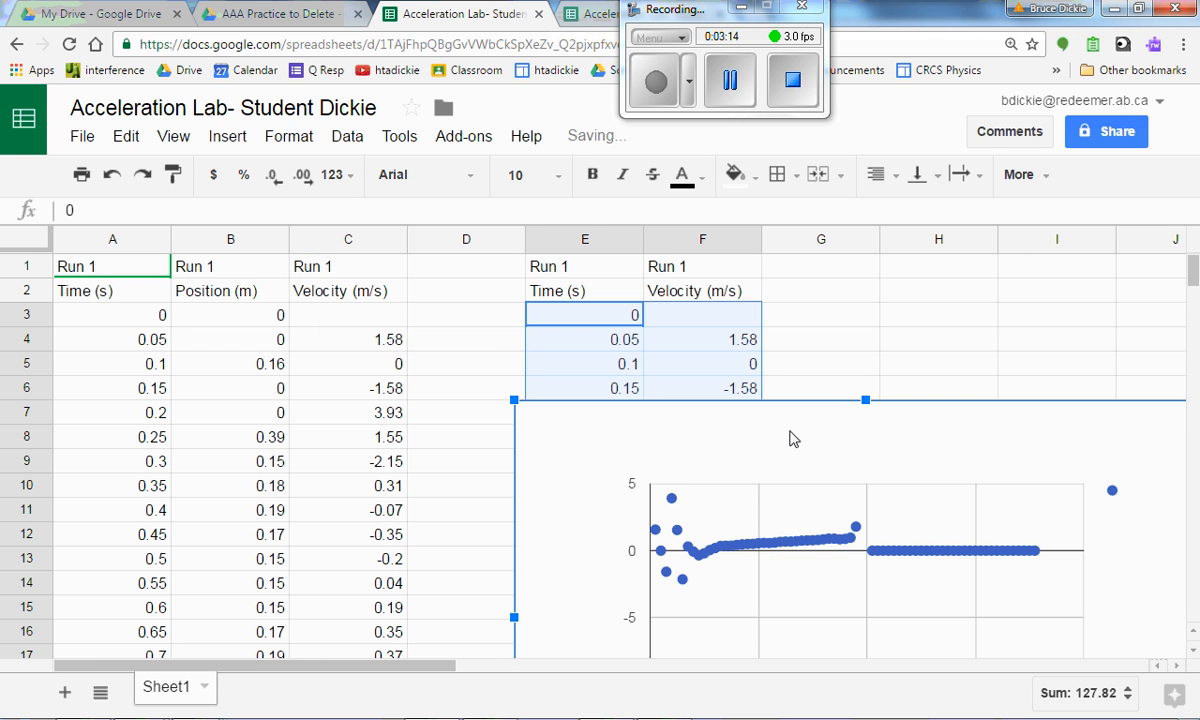
# Delete rows 3 to 17 to remove the erratic readings at the start of the run.
pyautogui.click(67, 313)
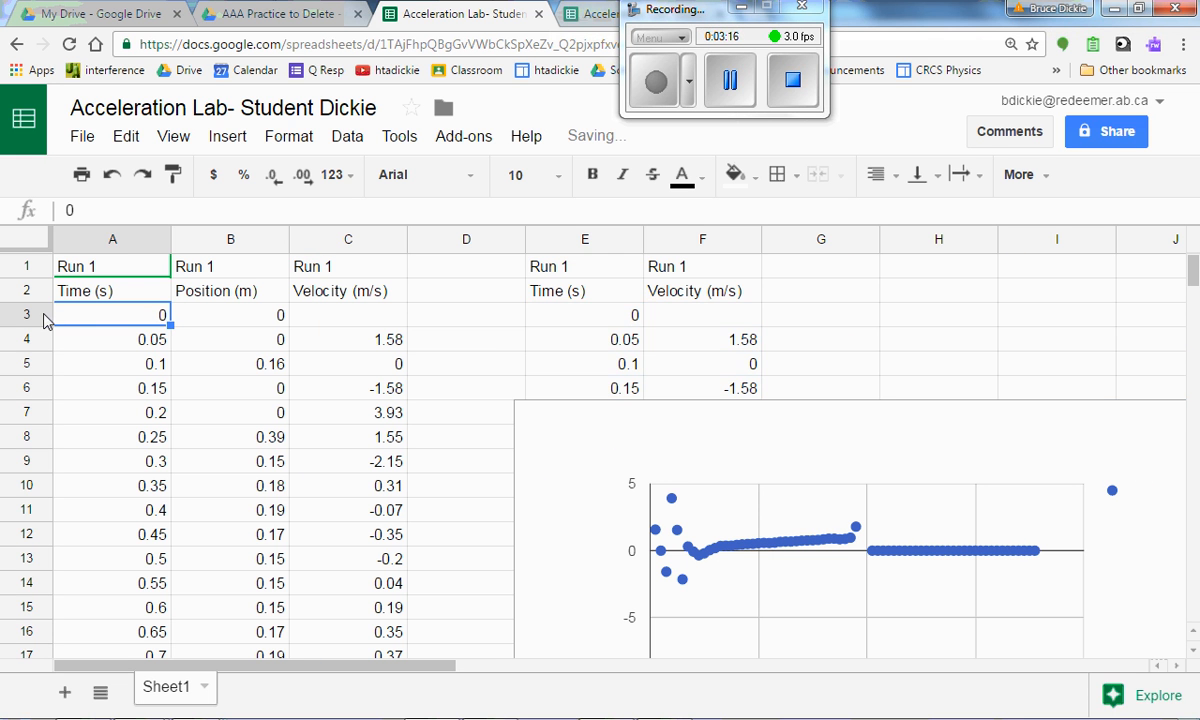
pyautogui.moveTo(32, 316); pyautogui.dragTo(38, 650)
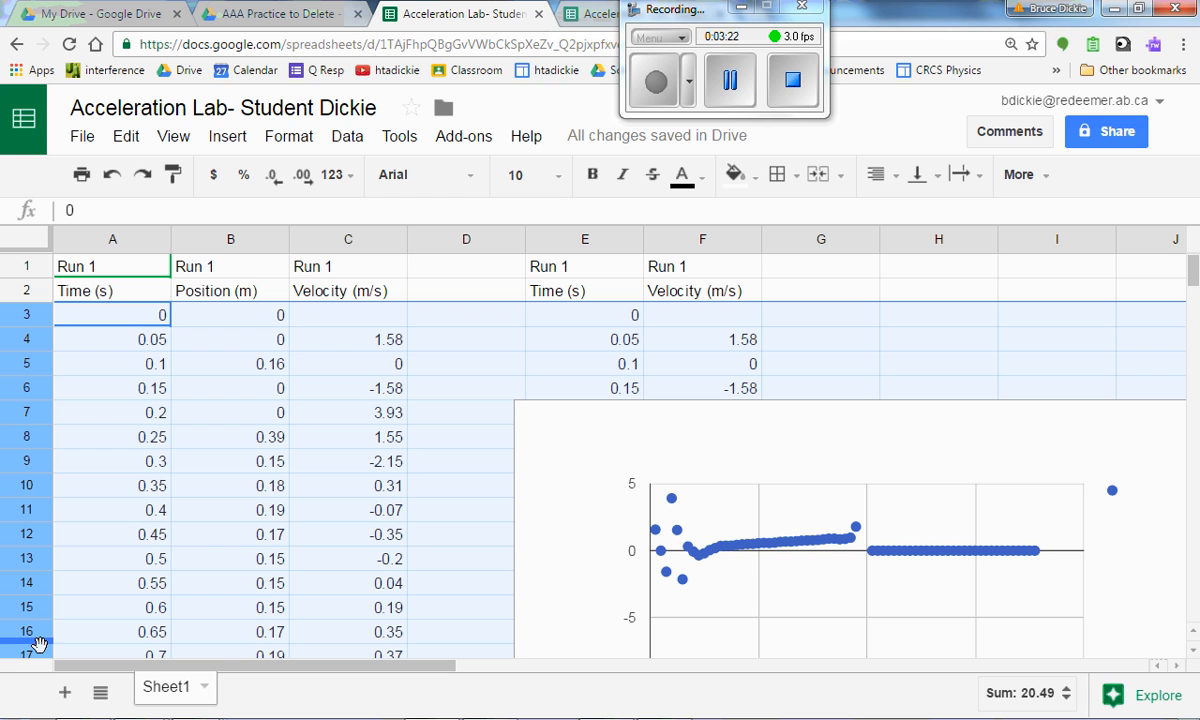
pyautogui.rightClick(30, 405)
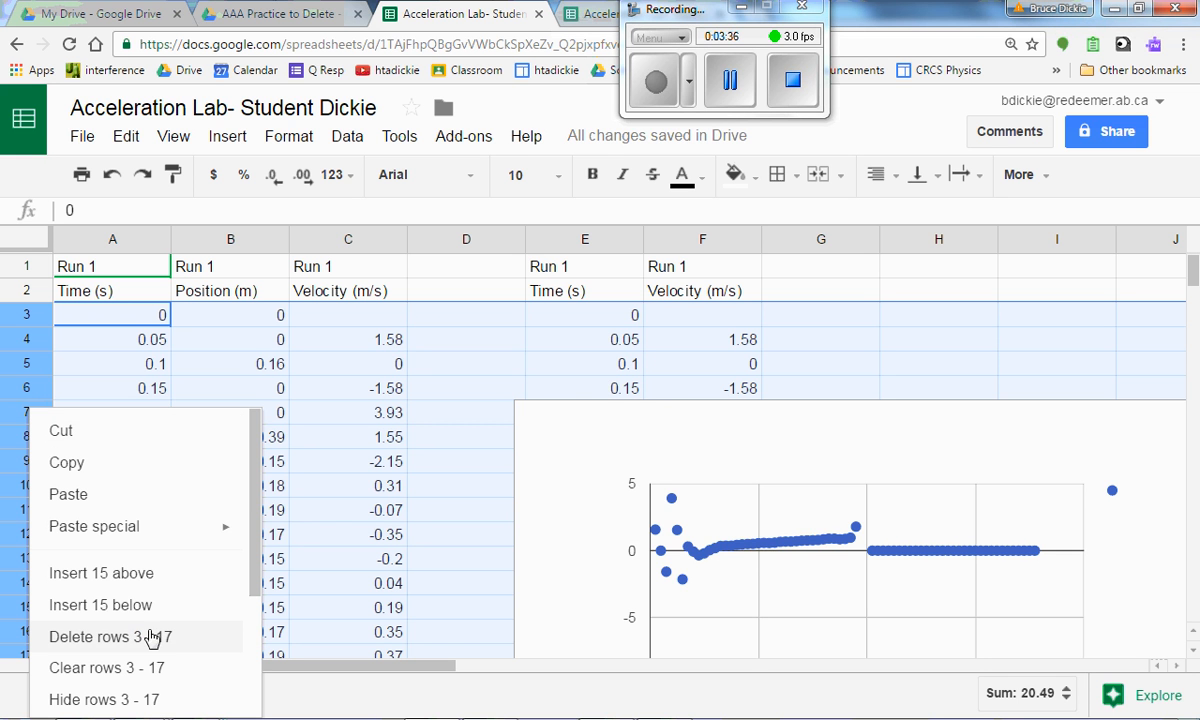
pyautogui.click(150, 636)
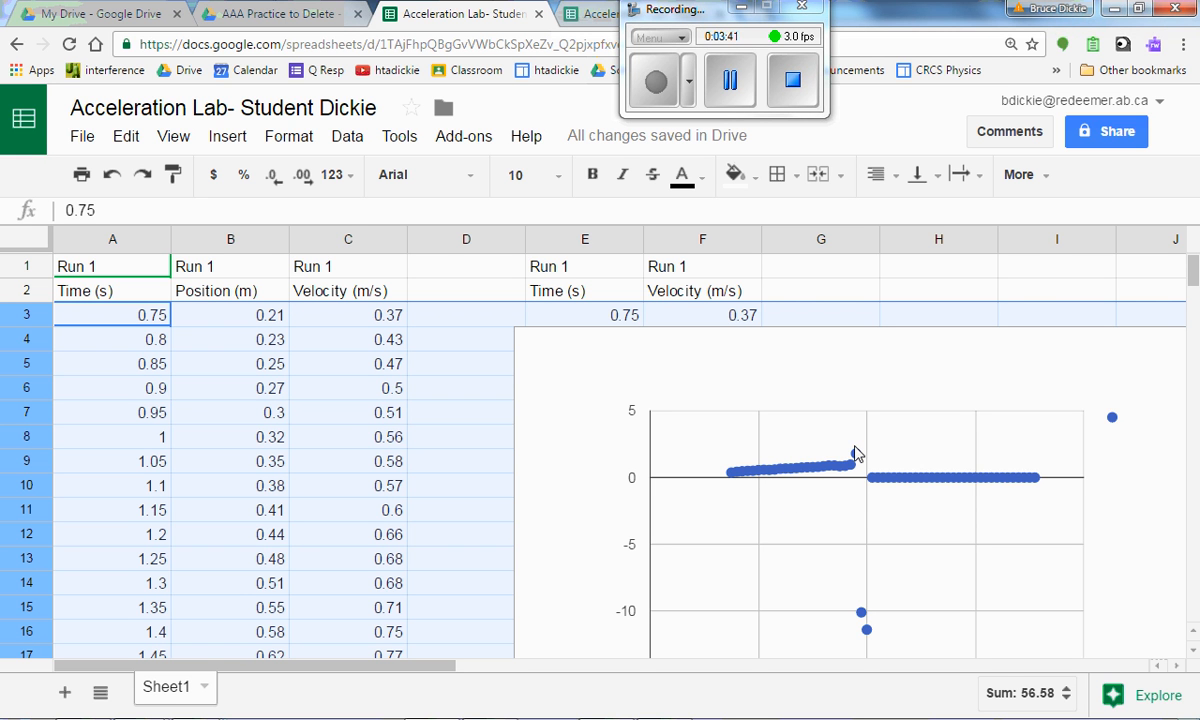
# Move the scatter chart up to row 1, directly beside the Velocity (m/s) column C.
pyautogui.click(860, 375)
pyautogui.moveTo(860, 329); pyautogui.dragTo(747, 220)
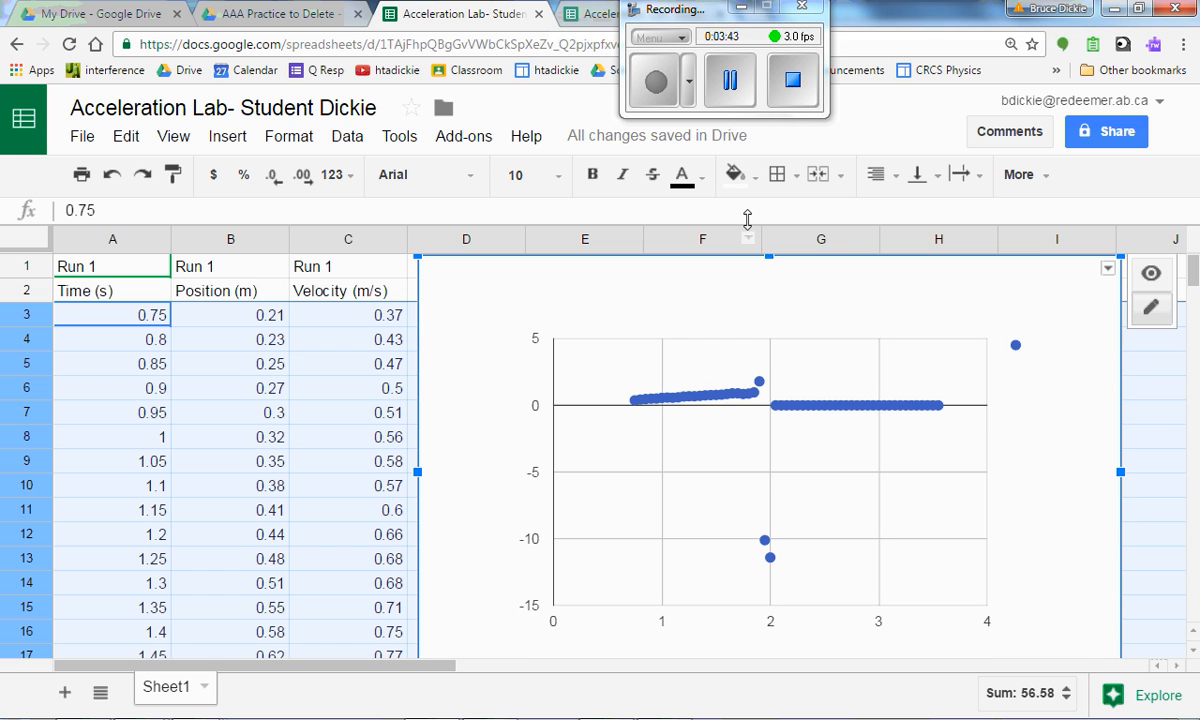
pyautogui.click(790, 406)
# Delete rows 26 to 64 to remove the readings from 1.9 s onward at the end of the run.
pyautogui.click(178, 468)
pyautogui.press('Down')
pyautogui.press('Down')
pyautogui.press('Down')
pyautogui.press('Down')
pyautogui.press('Down')
pyautogui.press('Down')
pyautogui.press('Down')
pyautogui.press('Down')
pyautogui.press('Down')
pyautogui.press('Down')
pyautogui.press('Down')
pyautogui.press('Down')
pyautogui.press('Down')
pyautogui.press('Down')
pyautogui.press('Down')
pyautogui.press('Down')
pyautogui.press('Down')
pyautogui.press('Down')
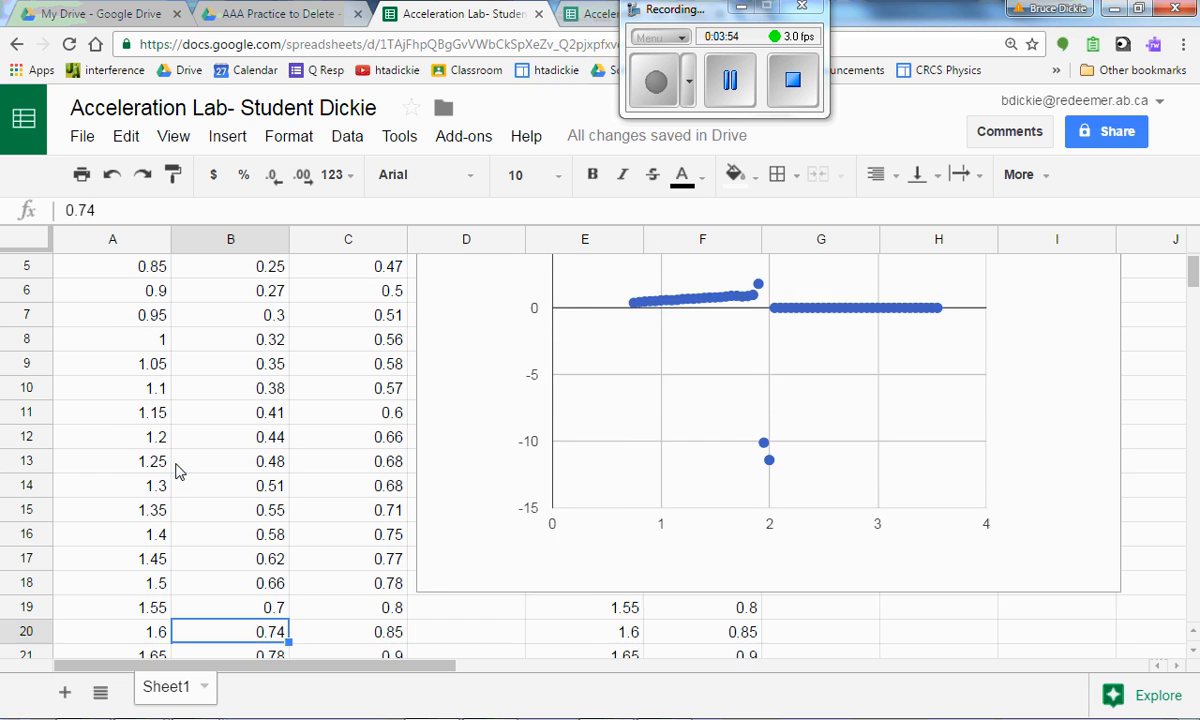
pyautogui.moveTo(60, 607); pyautogui.dragTo(209, 610)
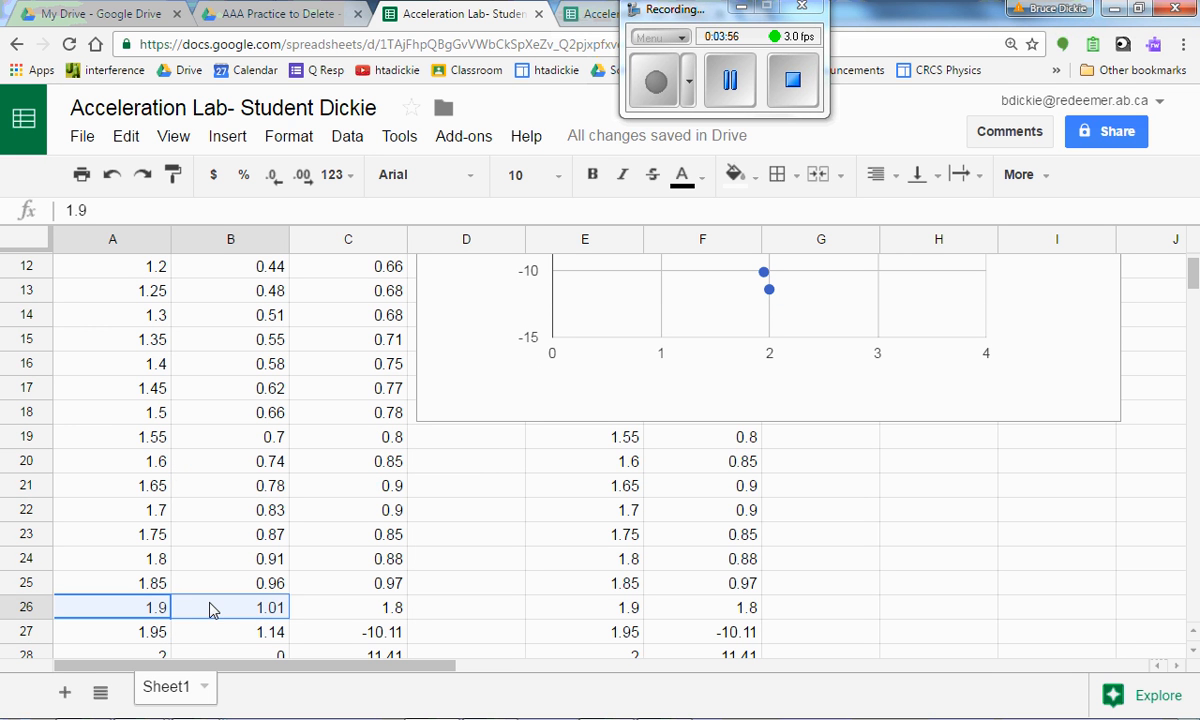
pyautogui.click(60, 607)
pyautogui.click(22, 606)
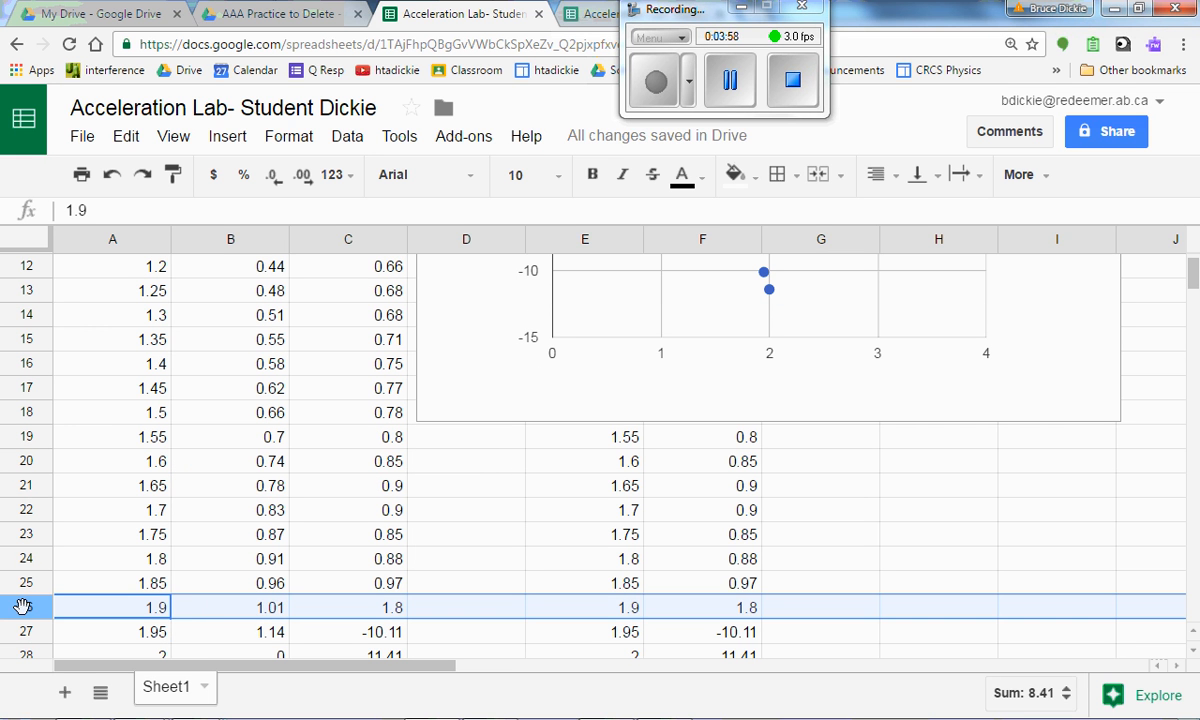
pyautogui.moveTo(22, 606); pyautogui.dragTo(33, 388)
pyautogui.rightClick(33, 388)
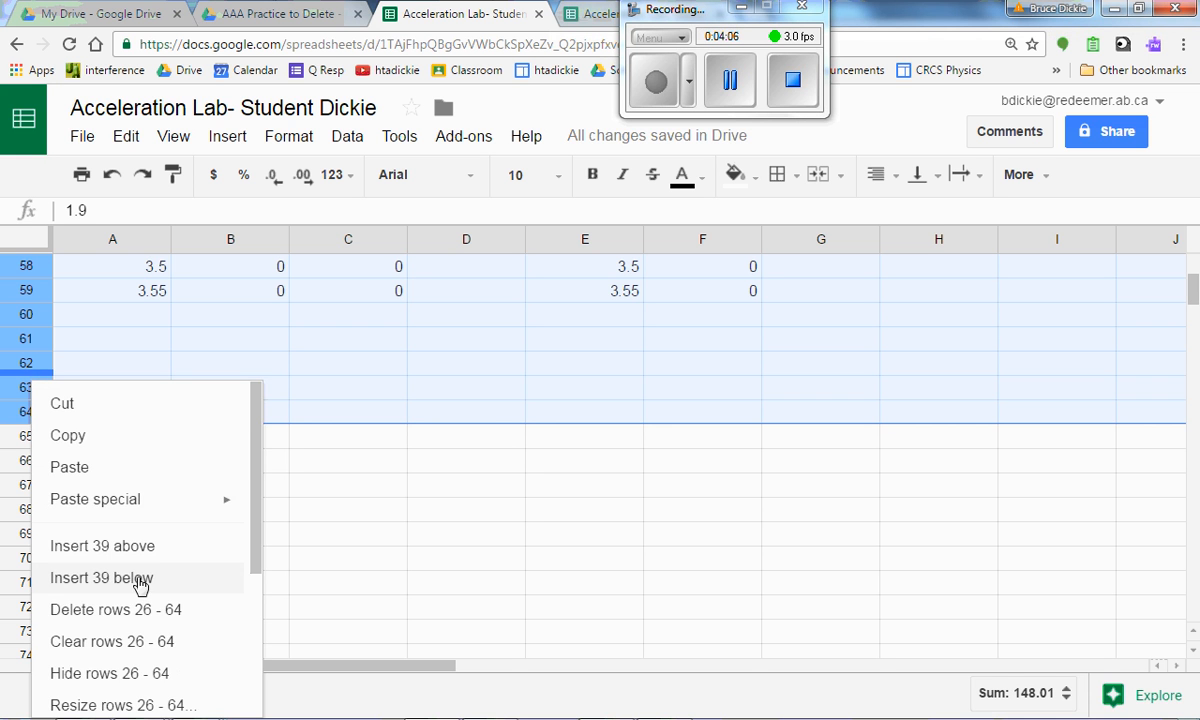
pyautogui.click(141, 608)
pyautogui.click(201, 445)
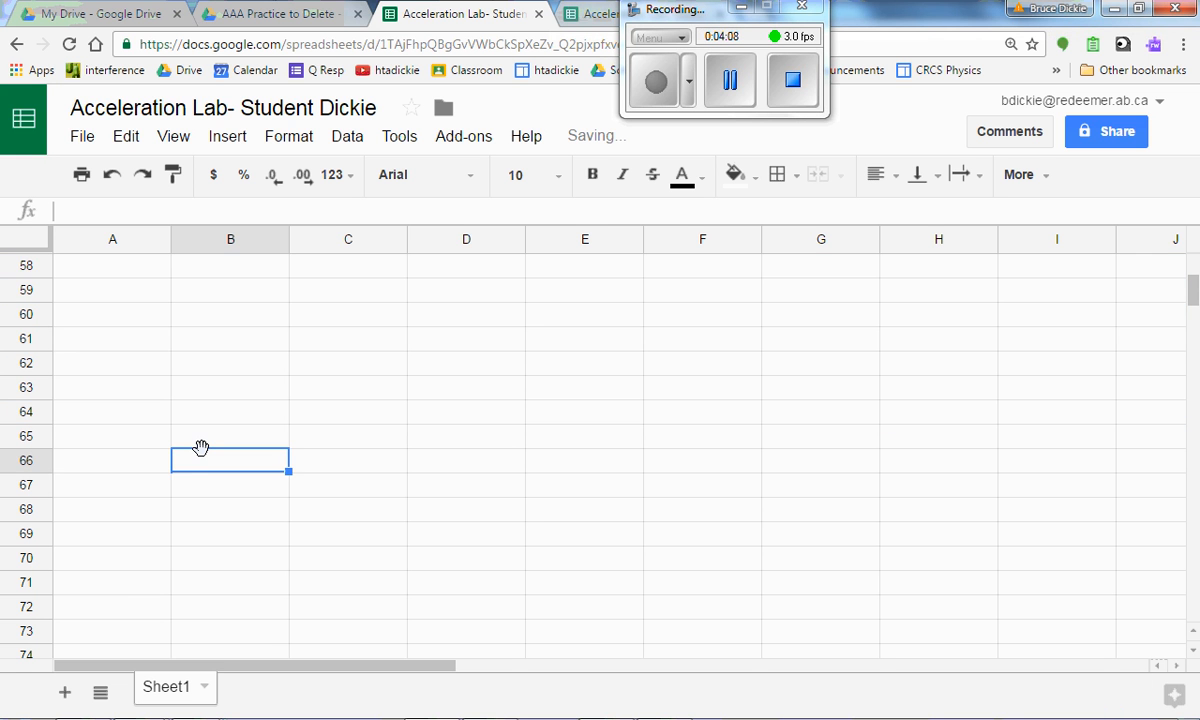
# Examine the scatter chart beside the data for remaining points that stray from the linear trend.
pyautogui.press('Up')
pyautogui.press('Up')
pyautogui.press('Up')
pyautogui.press('Up')
pyautogui.press('Up')
pyautogui.press('Up')
pyautogui.press('Up')
pyautogui.press('Up')
pyautogui.press('Up')
pyautogui.press('Up')
pyautogui.press('Up')
pyautogui.press('Up')
pyautogui.press('Up')
pyautogui.press('Up')
pyautogui.press('Up')
pyautogui.press('Up')
pyautogui.press('Up')
pyautogui.press('Up')
pyautogui.press('Up')
pyautogui.press('Up')
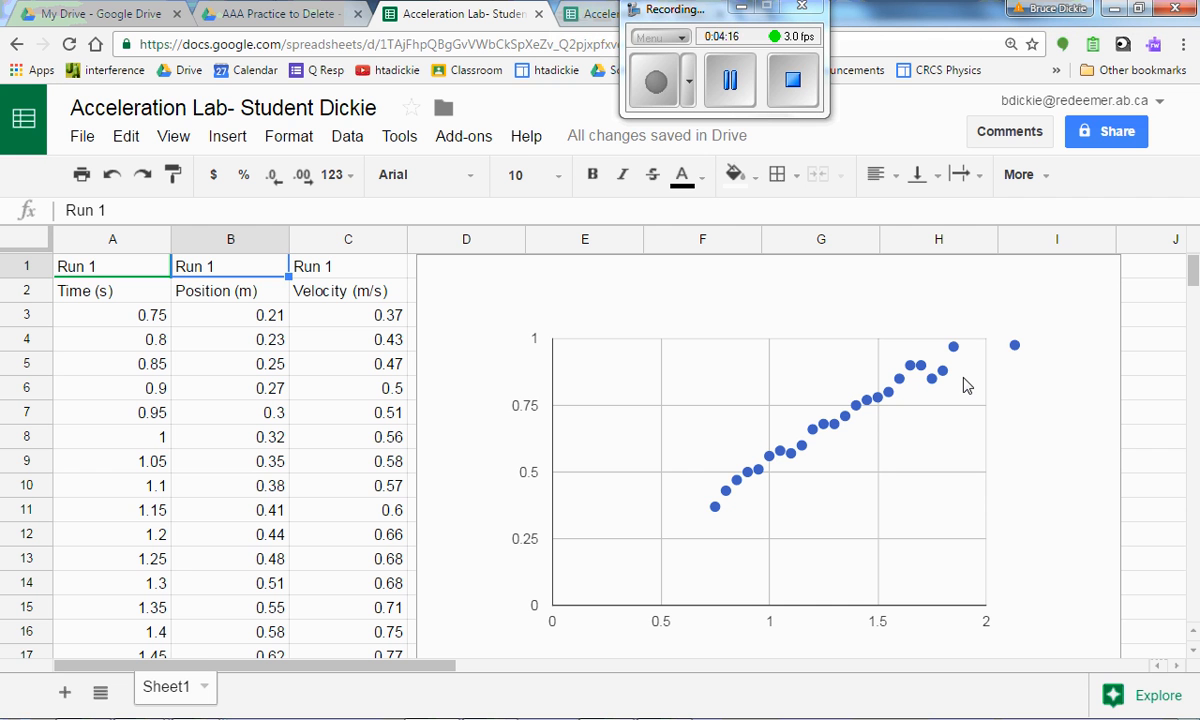
# Delete rows 23 to 25 to remove the stray readings from 1.75 s to 1.85 s.
pyautogui.click(202, 532)
pyautogui.press('Down')
pyautogui.press('Down')
pyautogui.press('Down')
pyautogui.press('Down')
pyautogui.press('Down')
pyautogui.press('Down')
pyautogui.press('Down')
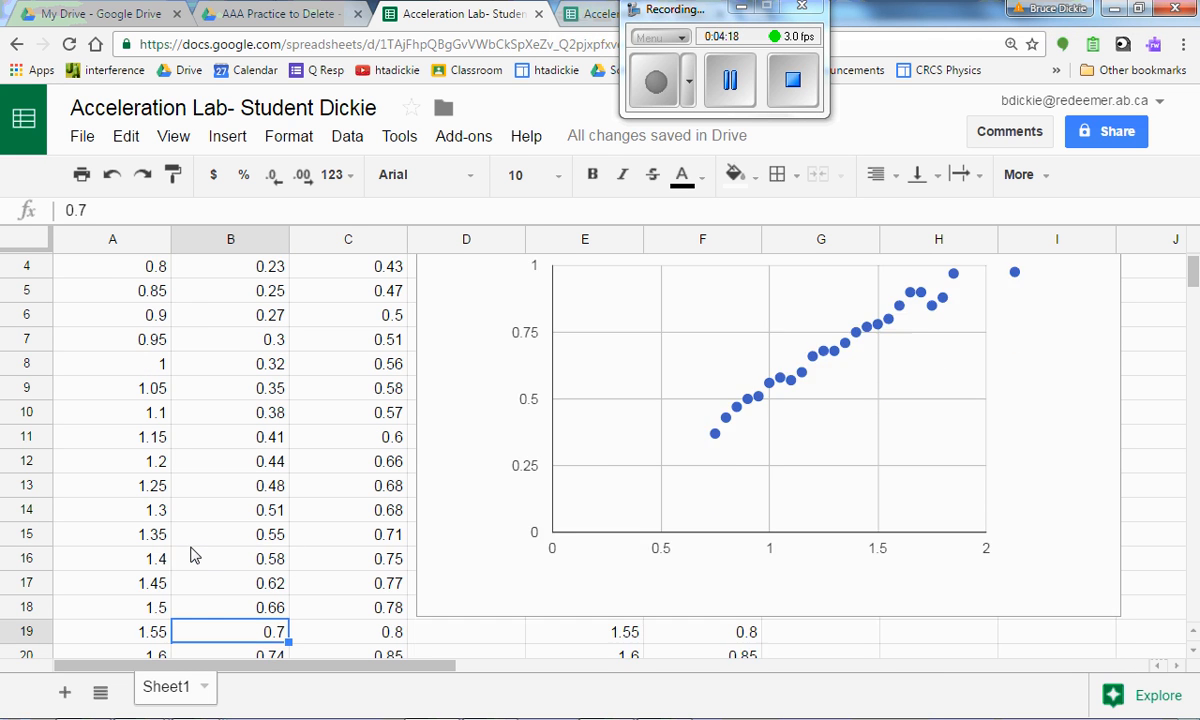
pyautogui.press('Down')
pyautogui.press('Down')
pyautogui.press('Down')
pyautogui.press('Down')
pyautogui.press('Down')
pyautogui.press('Down')
pyautogui.press('Down')
pyautogui.press('Down')
pyautogui.press('Down')
pyautogui.press('Down')
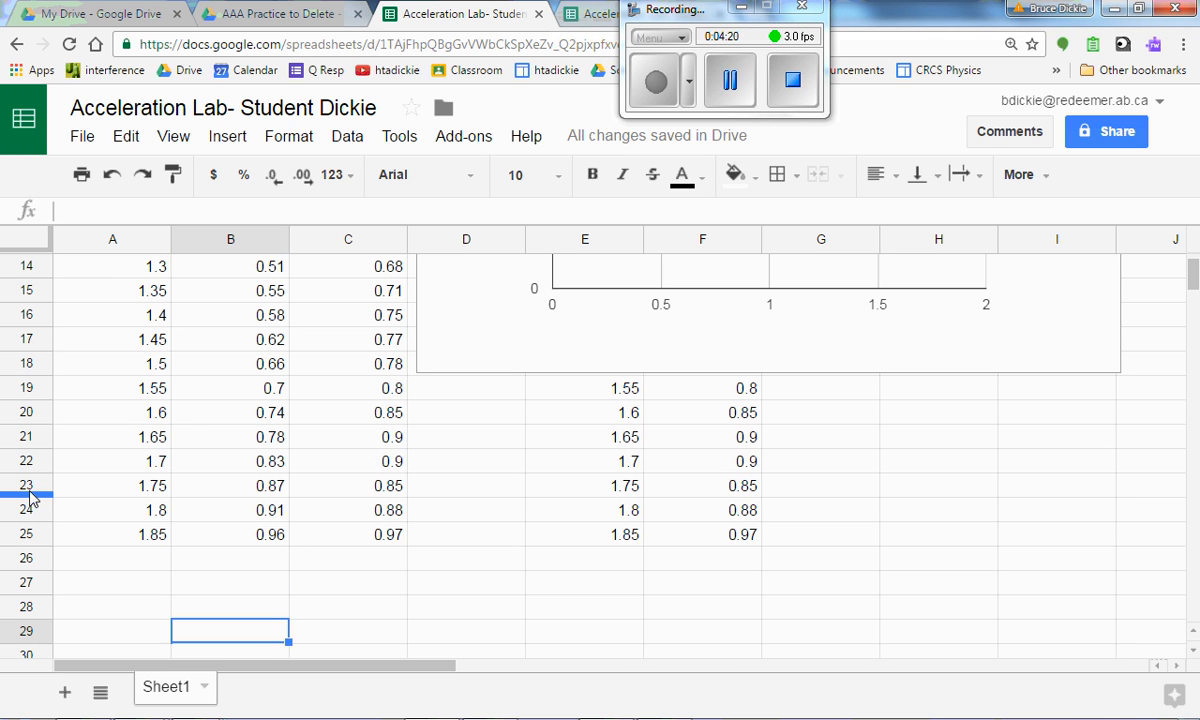
pyautogui.moveTo(24, 484); pyautogui.dragTo(27, 527)
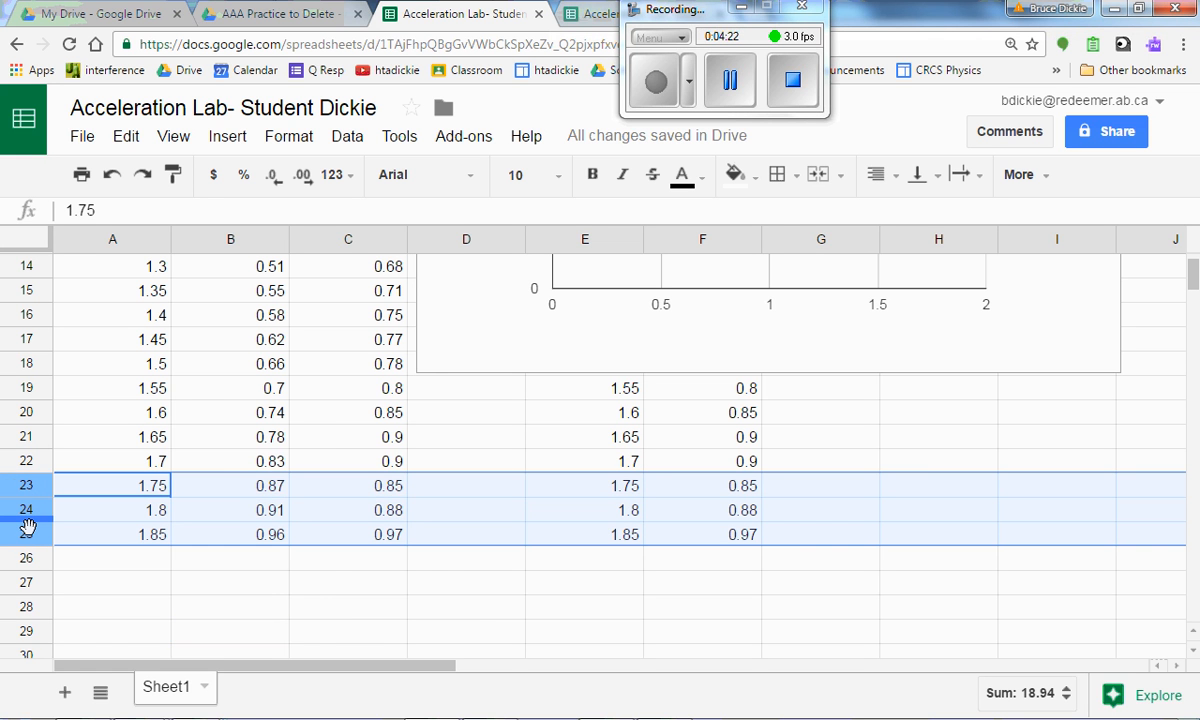
pyautogui.rightClick(27, 527)
pyautogui.moveTo(75, 647)
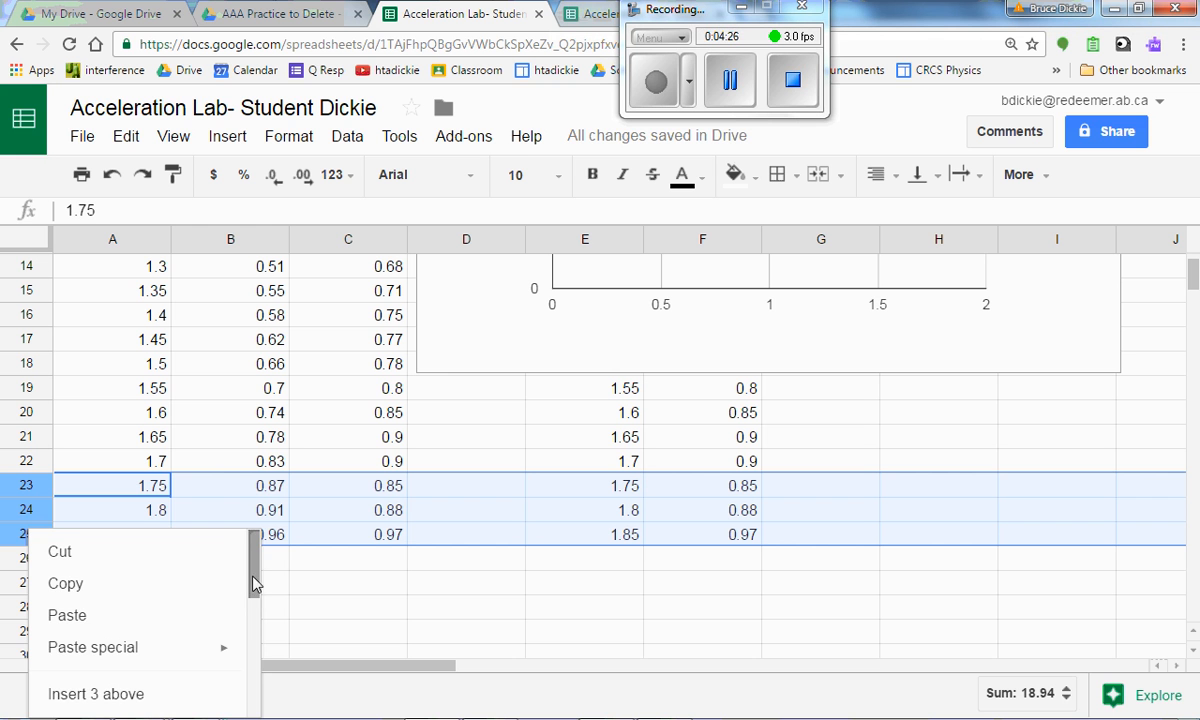
pyautogui.moveTo(253, 583); pyautogui.dragTo(257, 651)
pyautogui.click(160, 575)
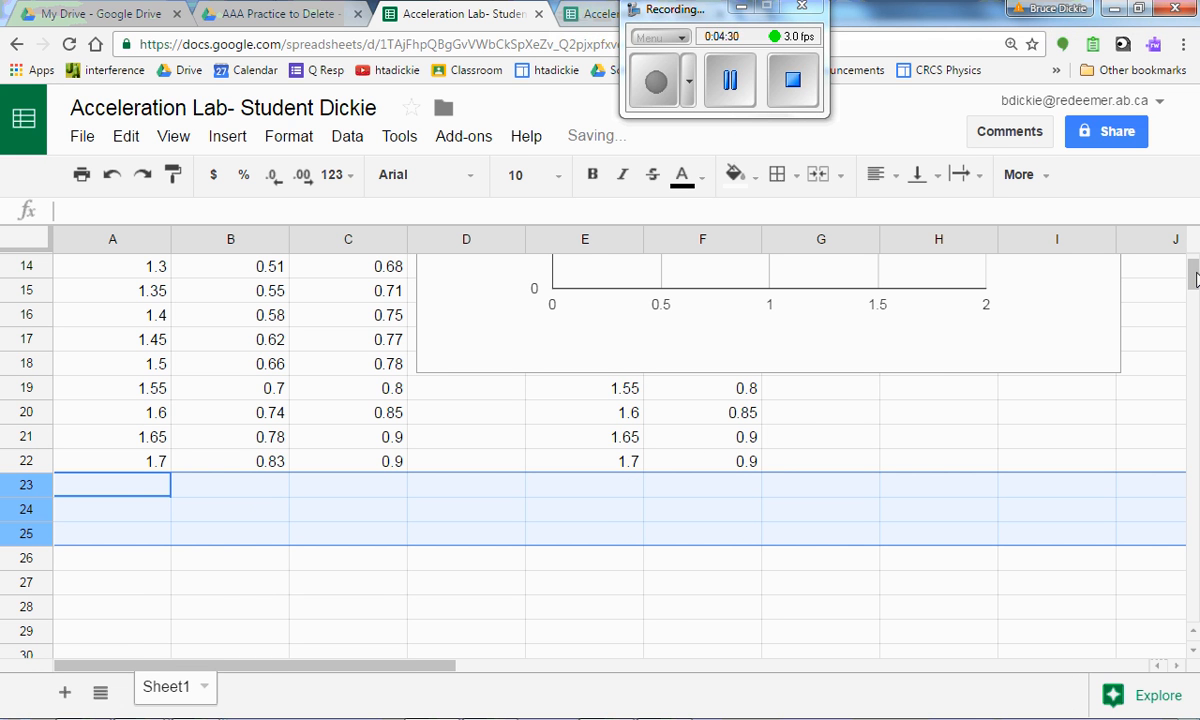
pyautogui.scroll(5, 1192, 268)
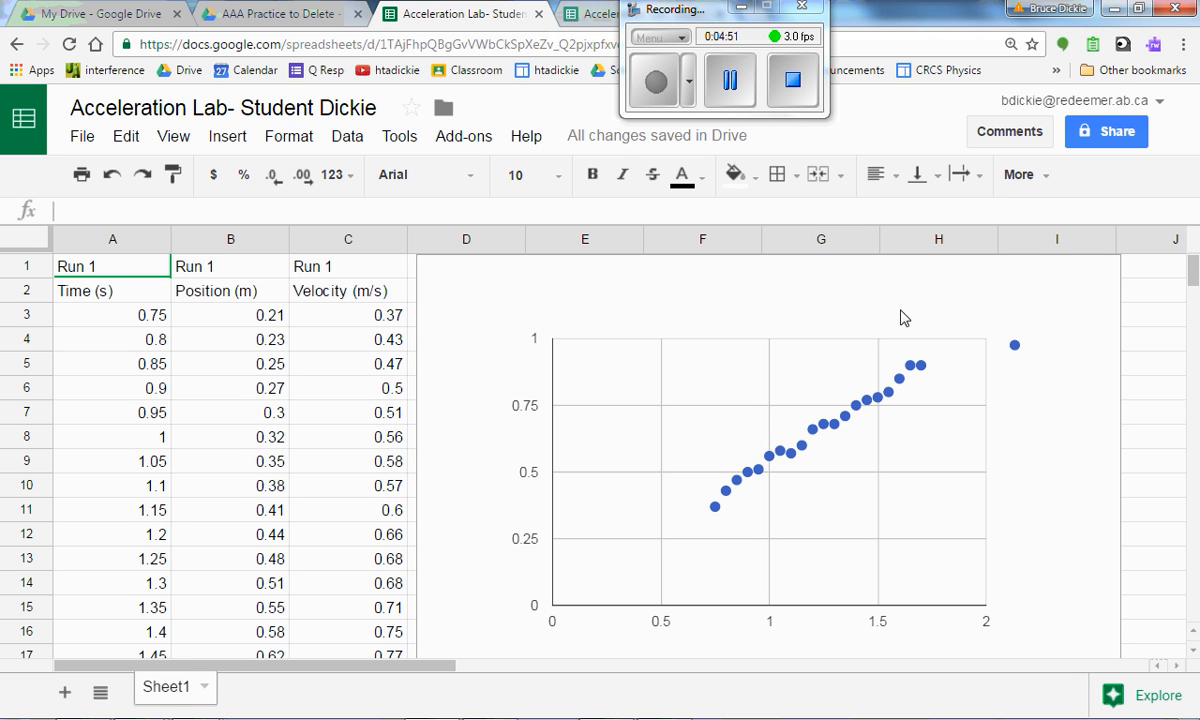
# Copy the trimmed time, position and velocity data with its headers, range A1:C22.
pyautogui.click(985, 313)
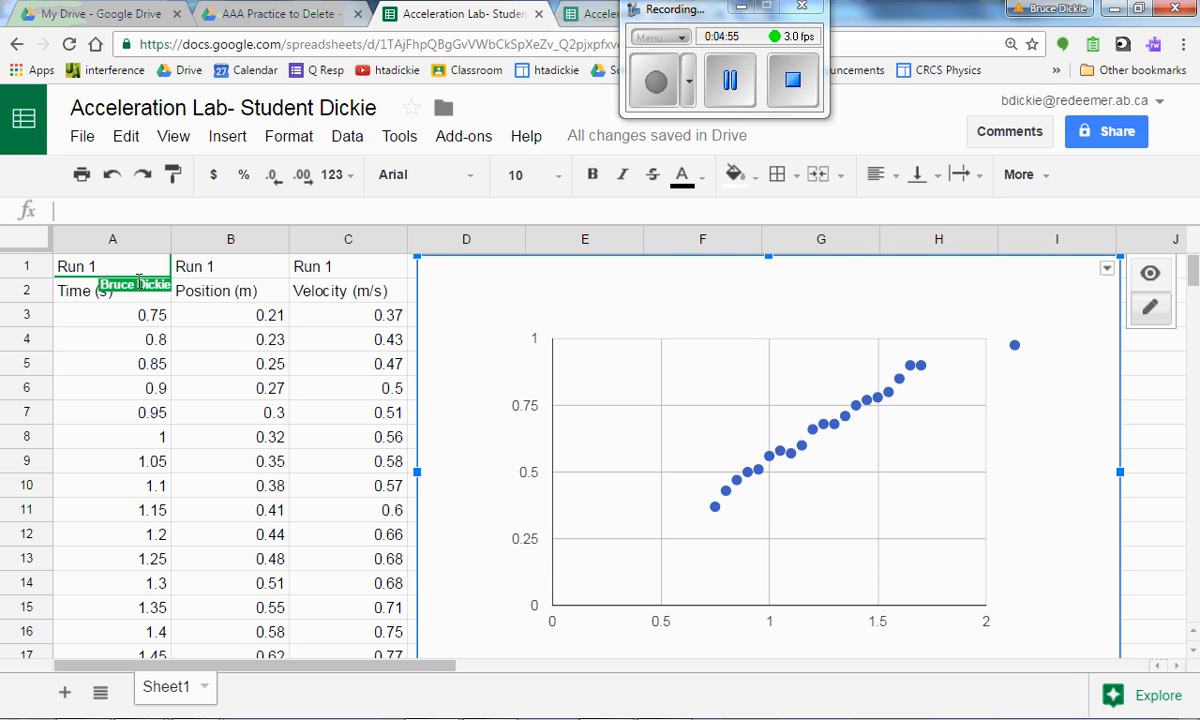
pyautogui.moveTo(134, 316); pyautogui.dragTo(245, 380)
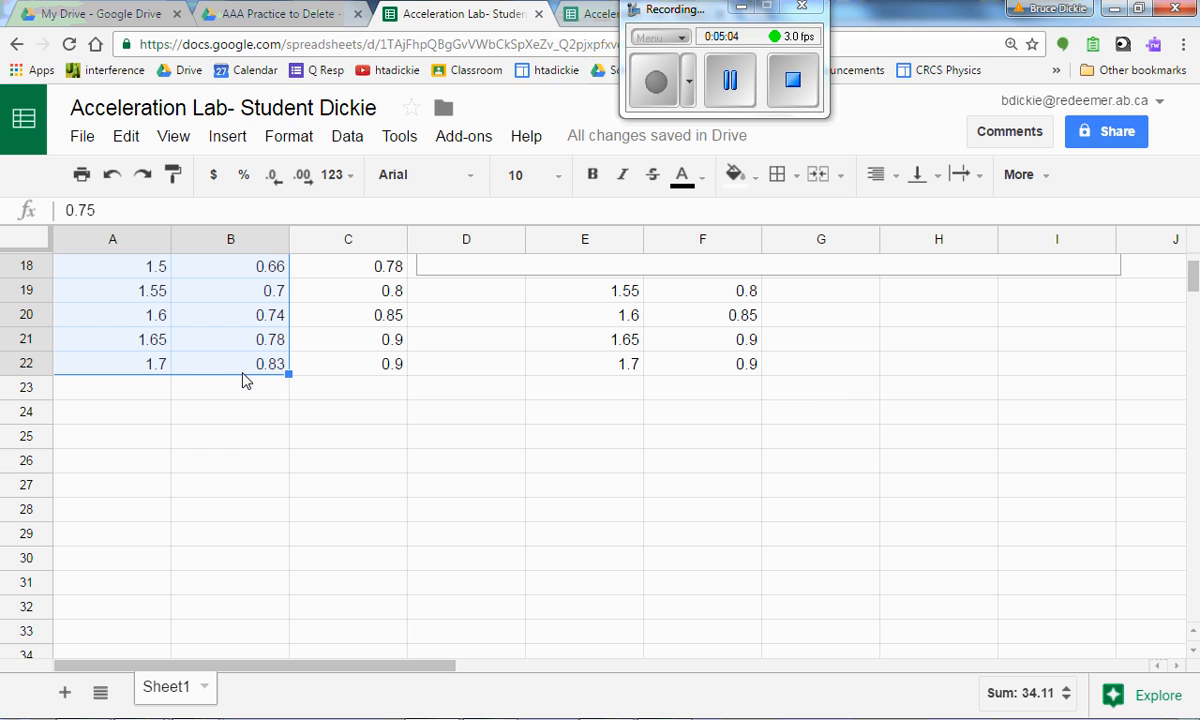
pyautogui.press('Up')
pyautogui.press('Up')
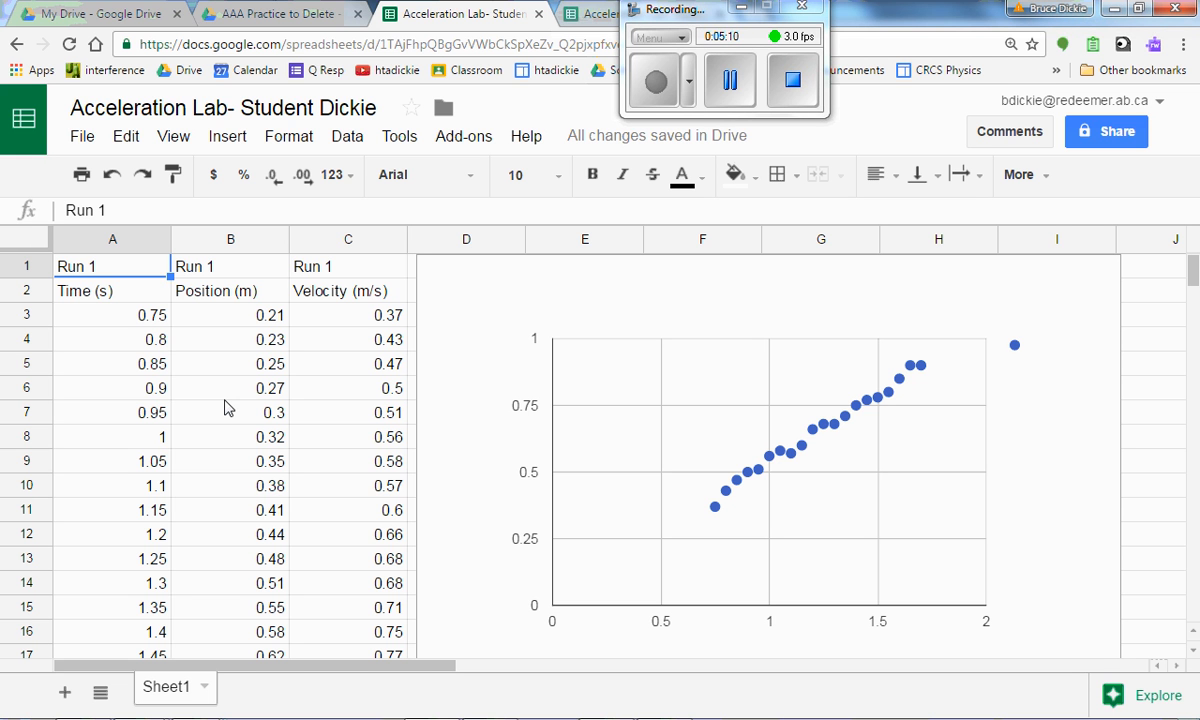
pyautogui.keyDown('shift'); pyautogui.click(297, 324); pyautogui.keyUp('shift')
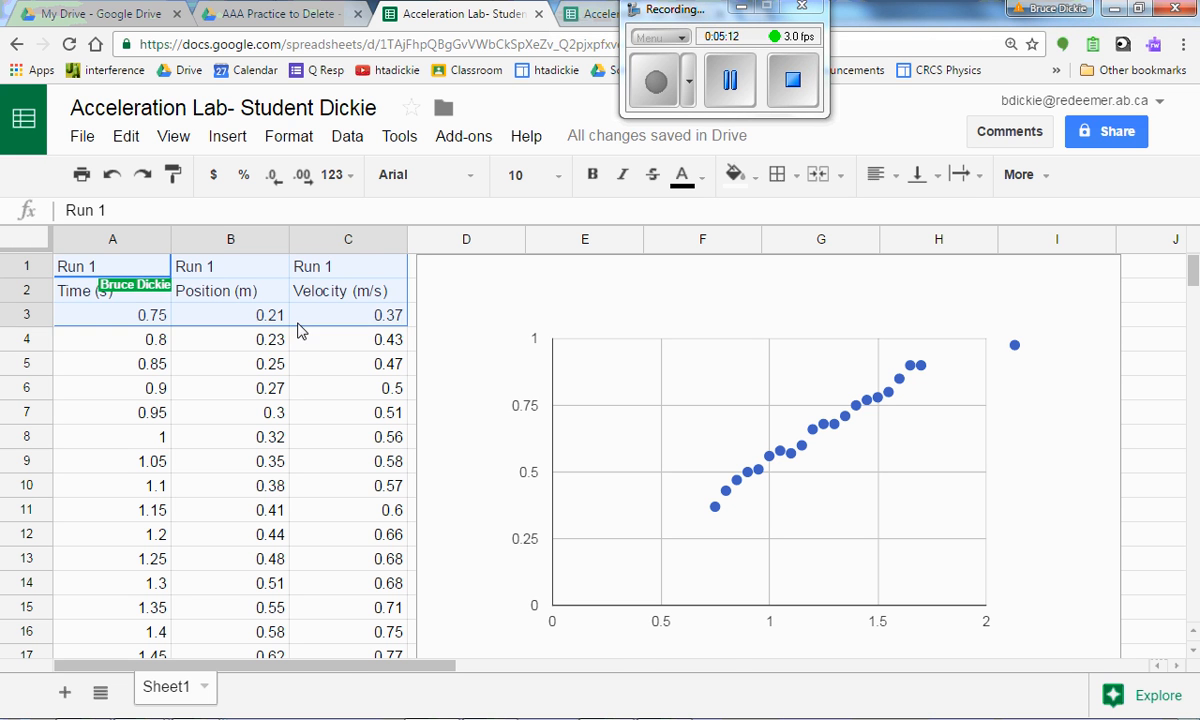
pyautogui.moveTo(297, 331); pyautogui.dragTo(350, 500)
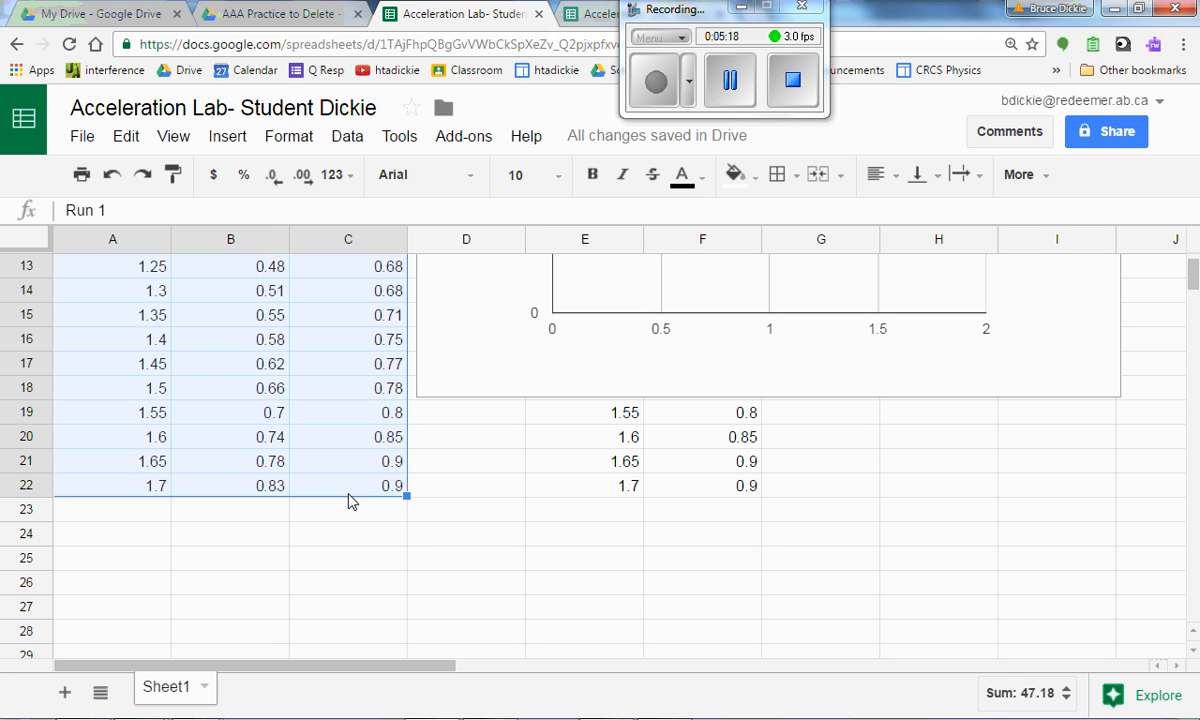
pyautogui.hotkey('ctrl', 'c')
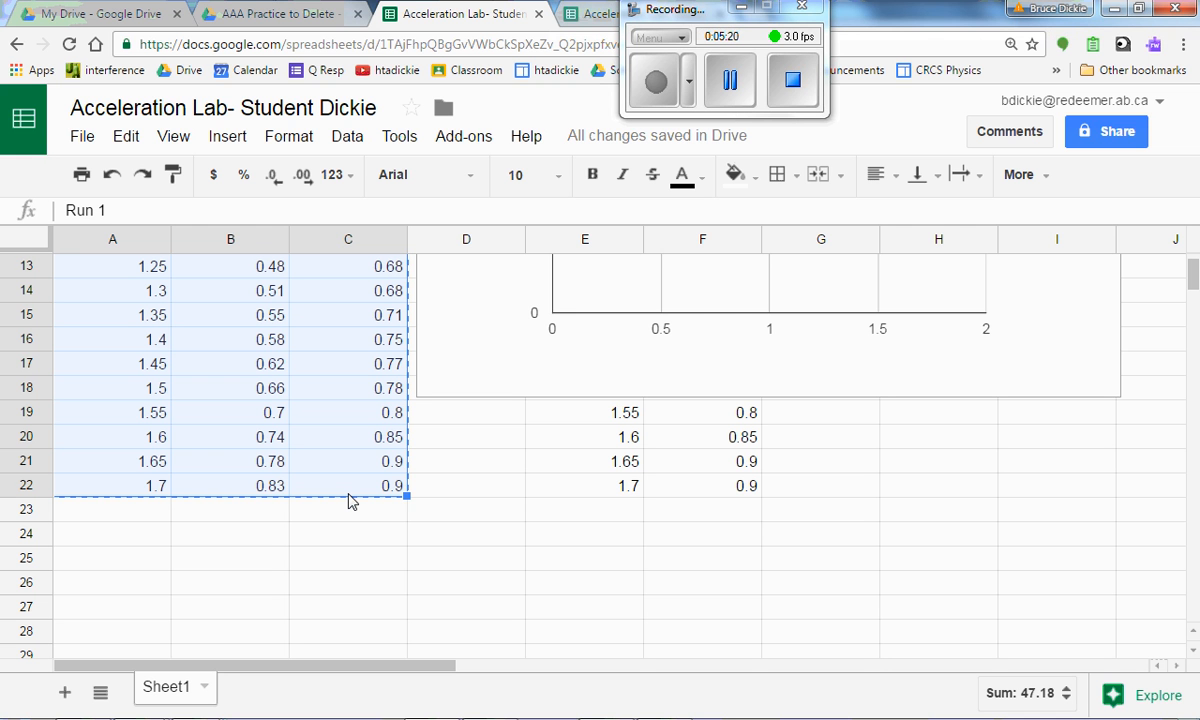